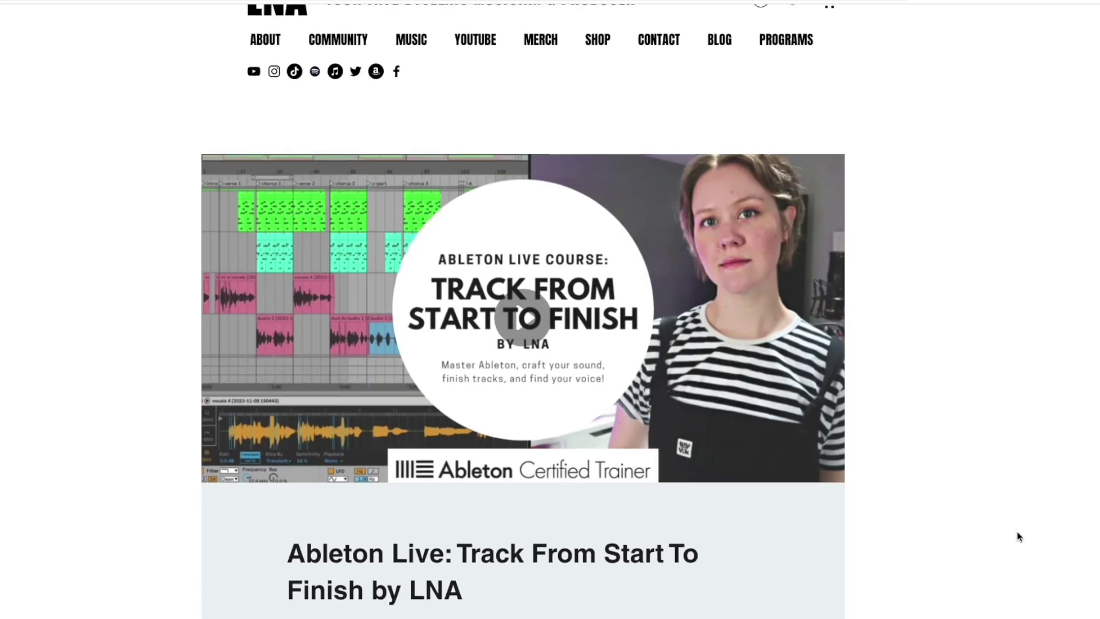
# - Scroll to the course Overview, expand Lesson 3, and show the lessons through Lesson 7
pyautogui.scroll(-10, 1016, 536)
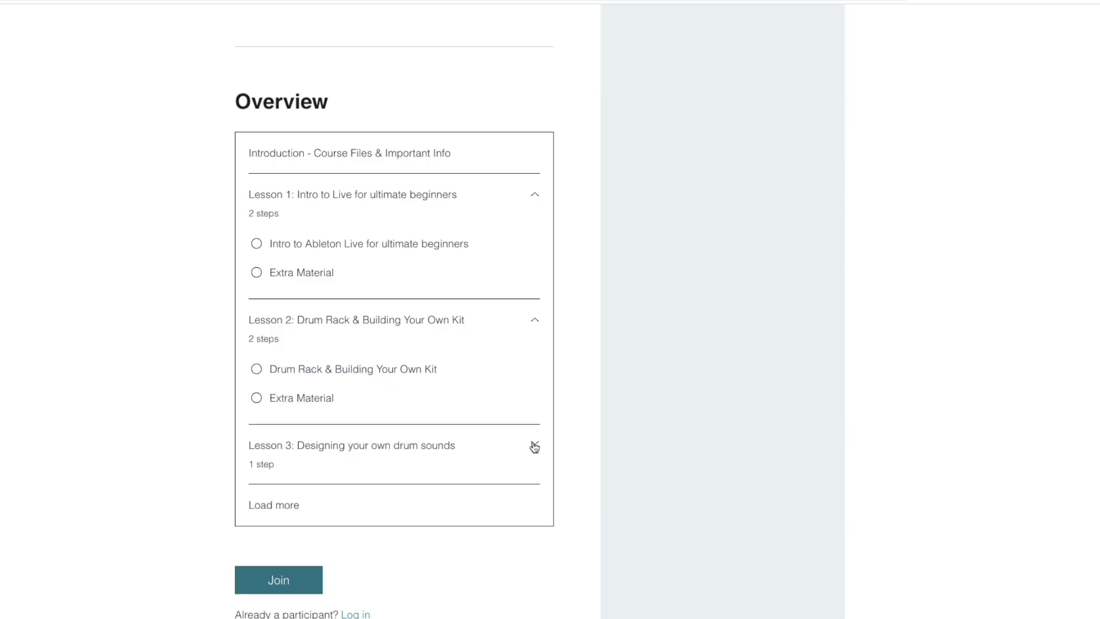
pyautogui.click(264, 542)
pyautogui.scroll(-8, 577, 617)
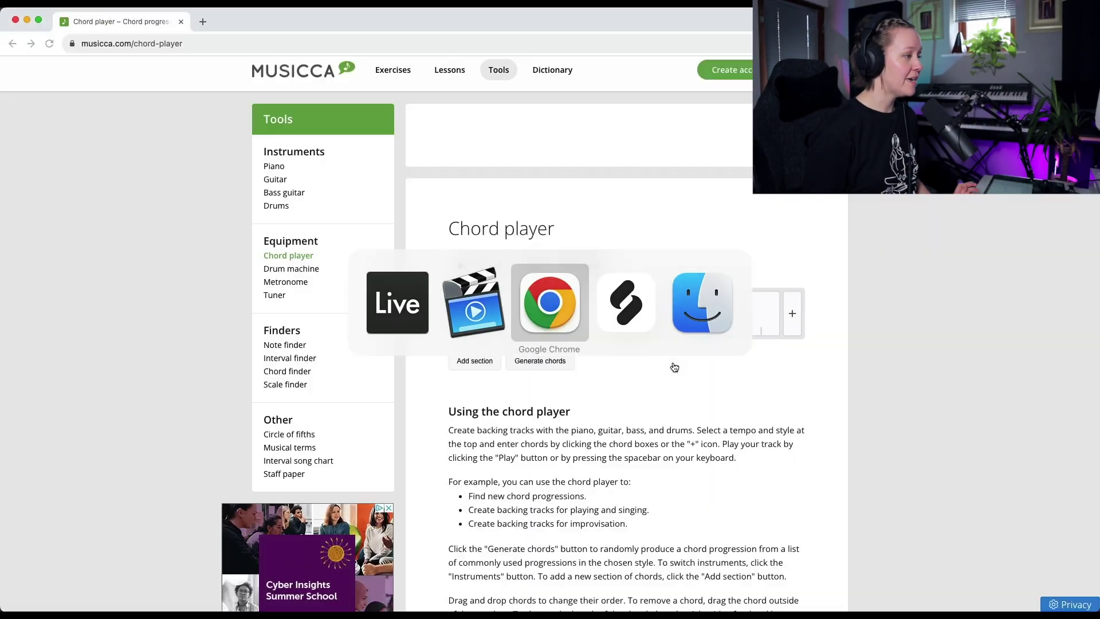
# - Bring up Musicca's Chord finder for C major (C, E, G) and toggle the C and G keys
pyautogui.click(675, 367)
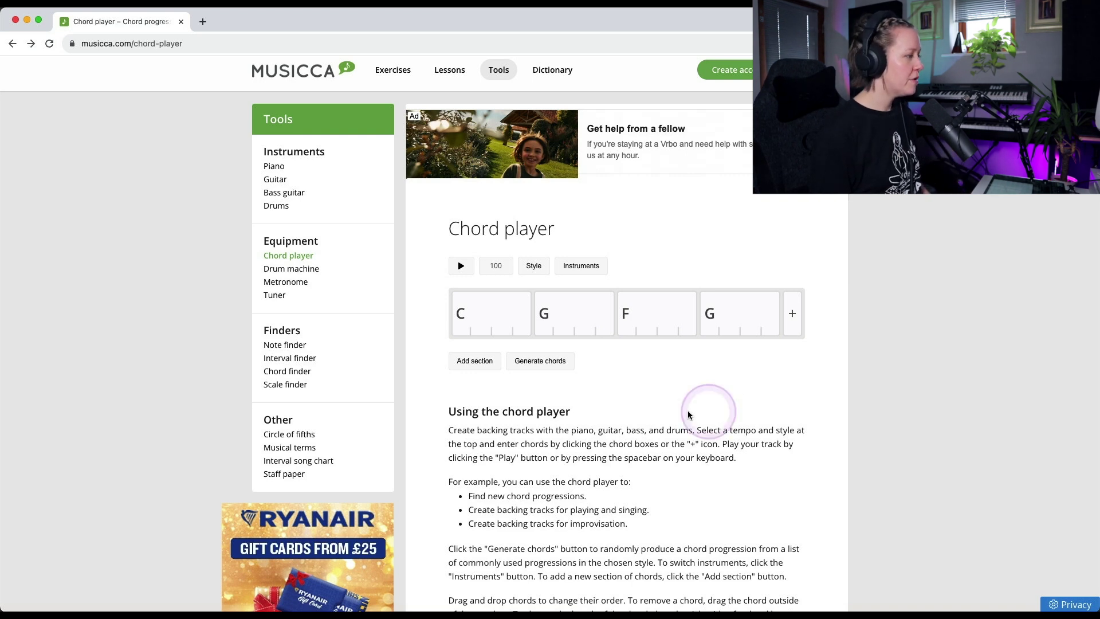
pyautogui.click(292, 373)
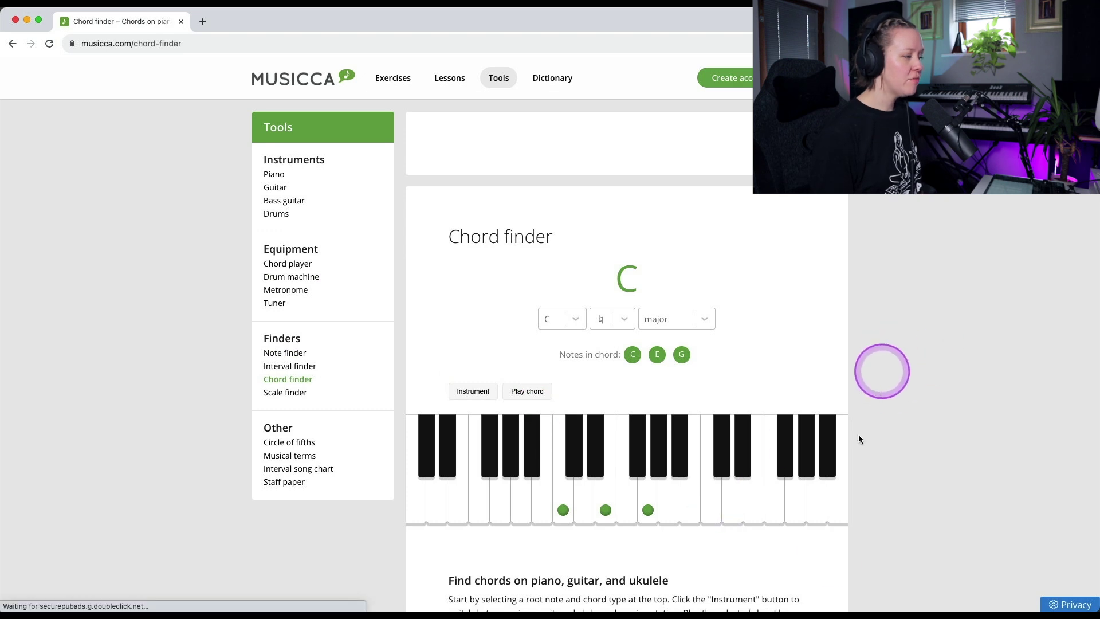
pyautogui.scroll(-3, 848, 493)
pyautogui.click(560, 424)
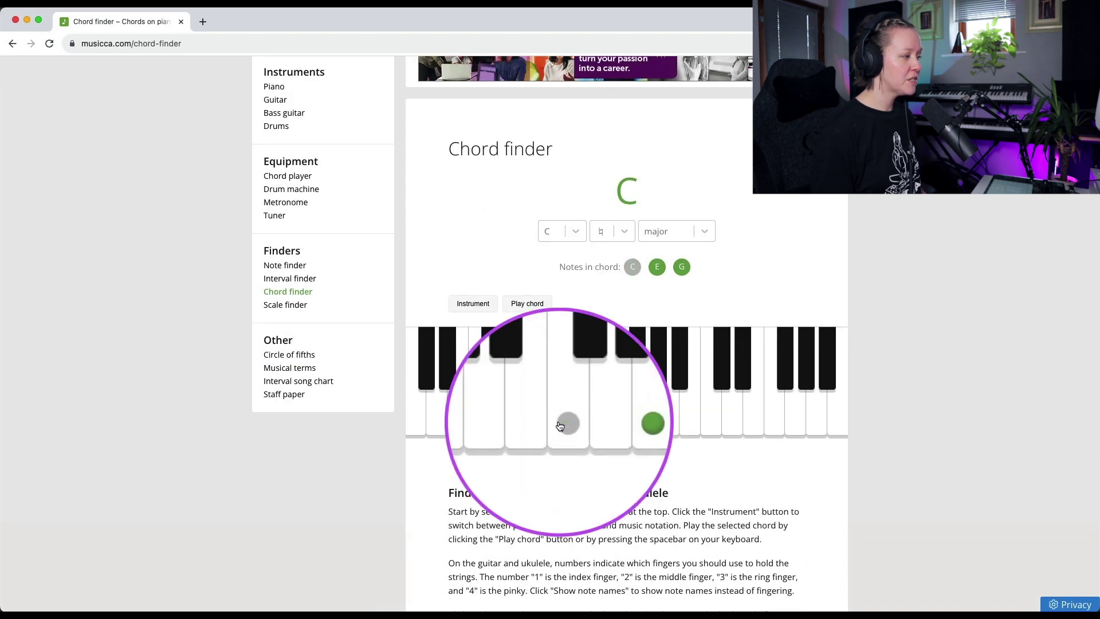
pyautogui.click(560, 424)
pyautogui.click(650, 425)
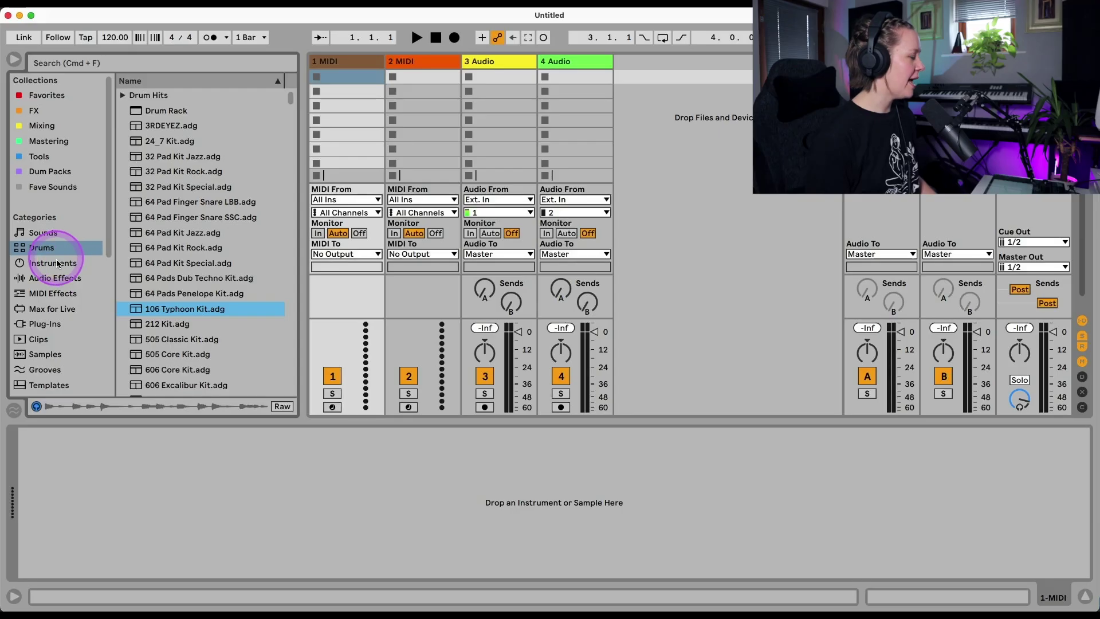
# - Preview Drift > Synth Keys presets and load Faded Keys onto track 1
pyautogui.click(54, 264)
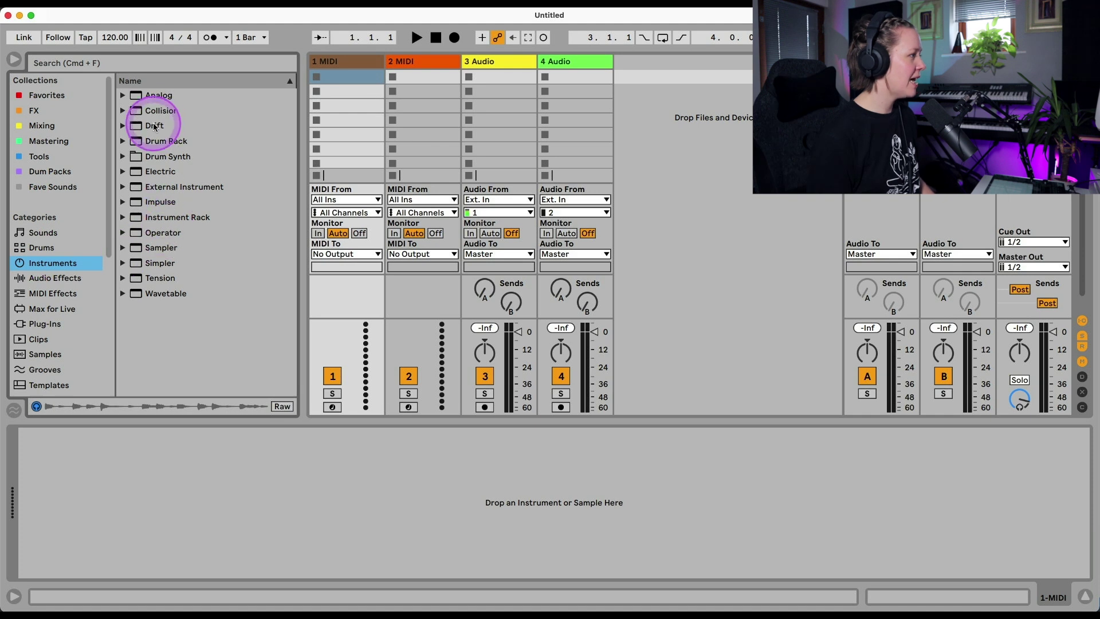
pyautogui.click(122, 126)
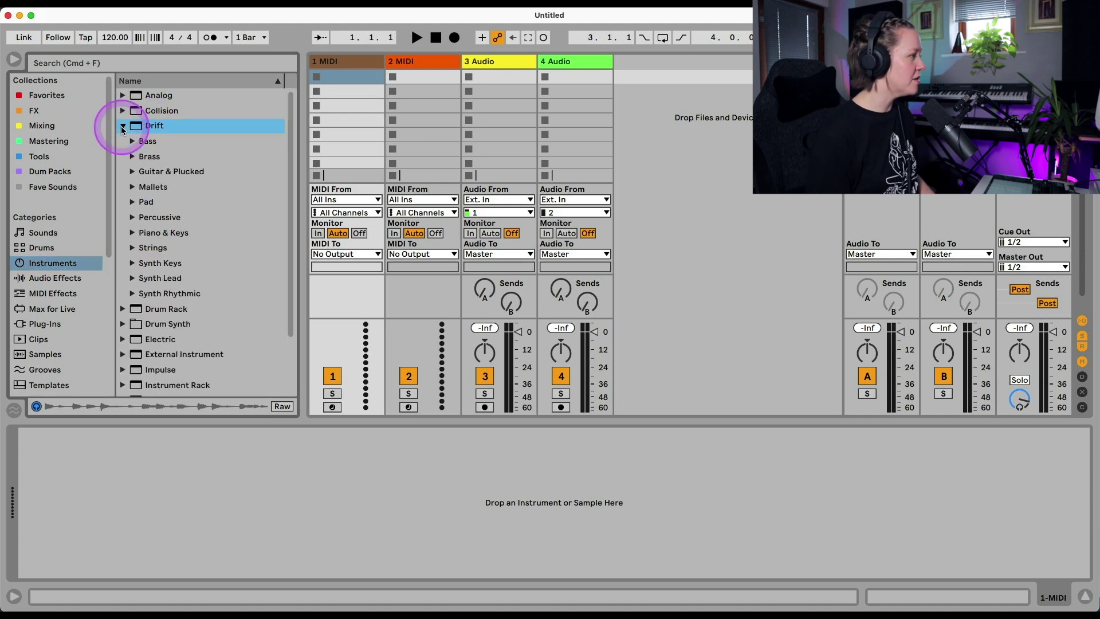
pyautogui.click(132, 263)
pyautogui.scroll(-5, 185, 343)
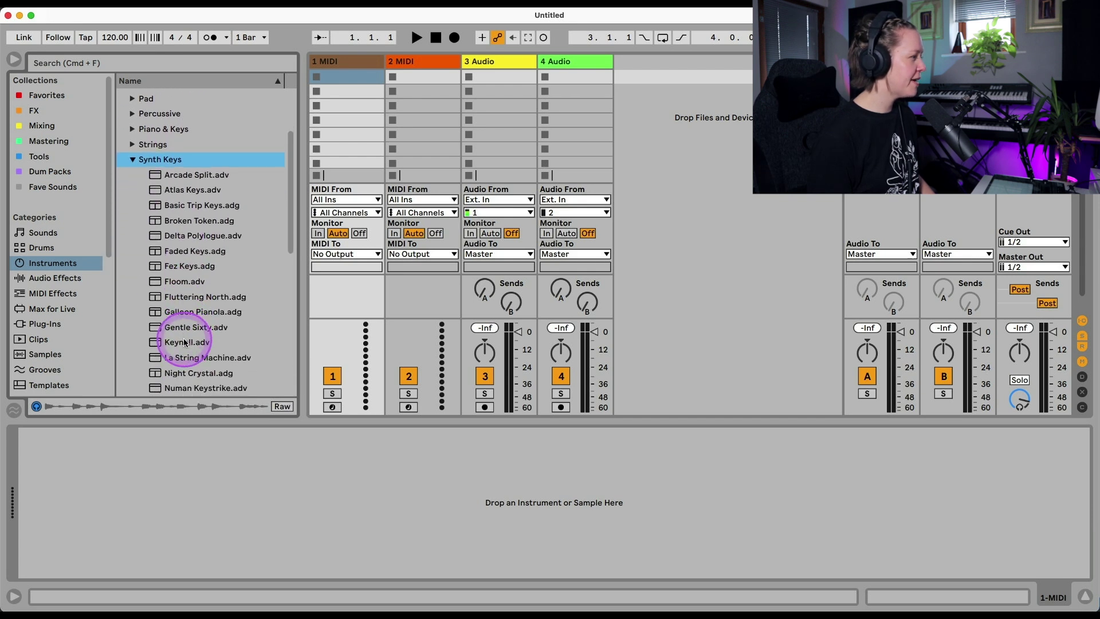
pyautogui.click(196, 193)
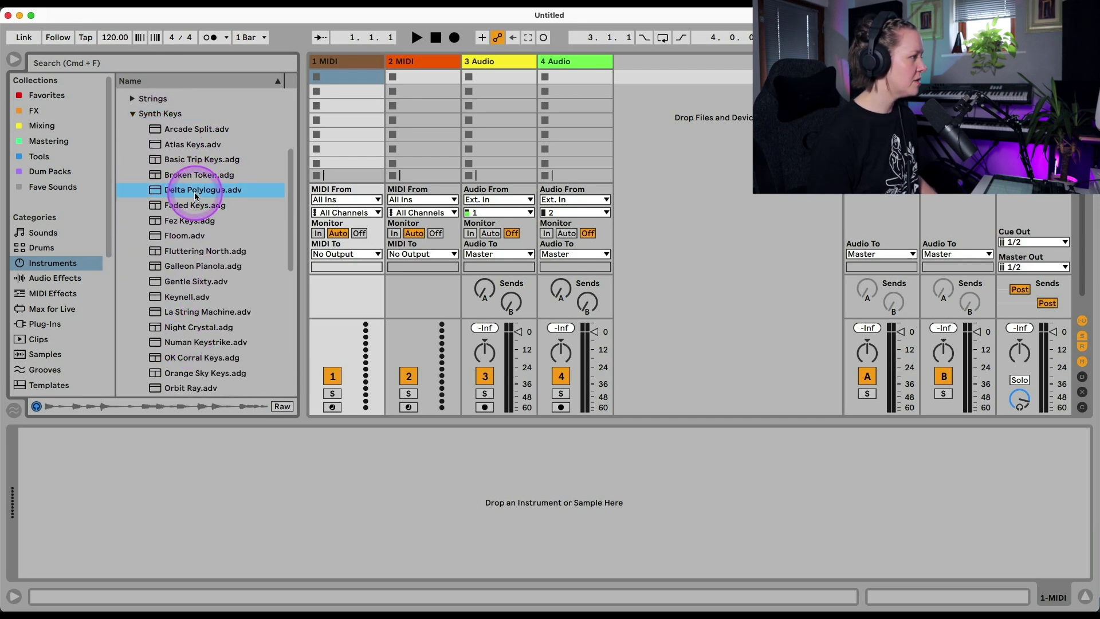
pyautogui.click(184, 208)
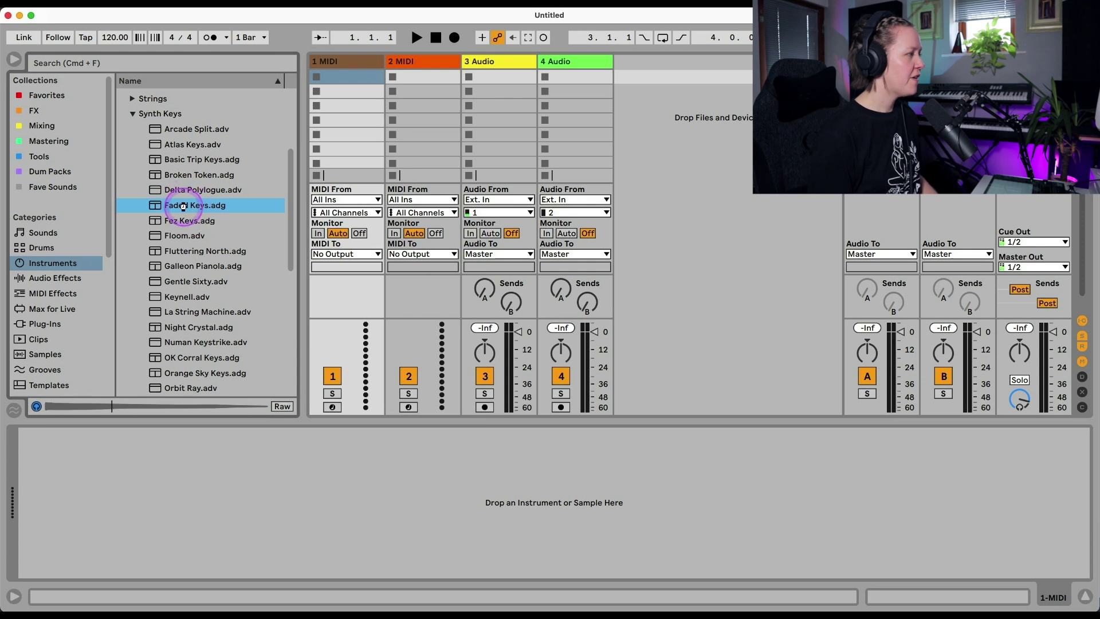
pyautogui.press('Return')
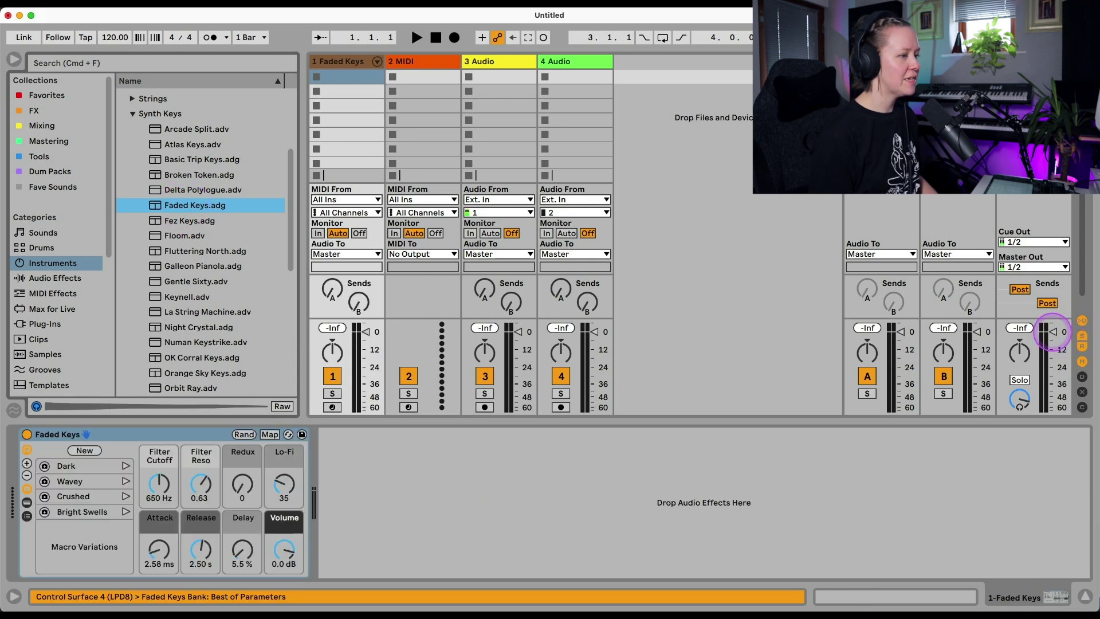
# - Hide the browser and insert an empty MIDI clip in track 1's first slot with a taller editor
pyautogui.press('super+alt+b')
pyautogui.press('super+shift+m')
pyautogui.moveTo(393, 405); pyautogui.dragTo(400, 236)
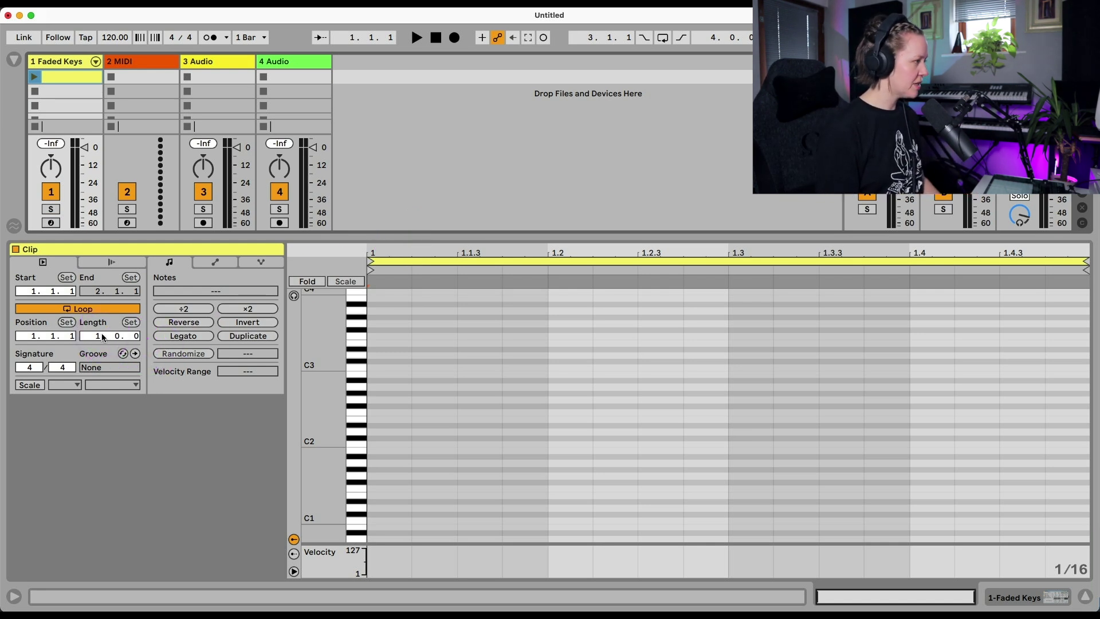
# - Set the clip length to 4.0.0 and highlight the C major scale in the piano roll
pyautogui.click(94, 345)
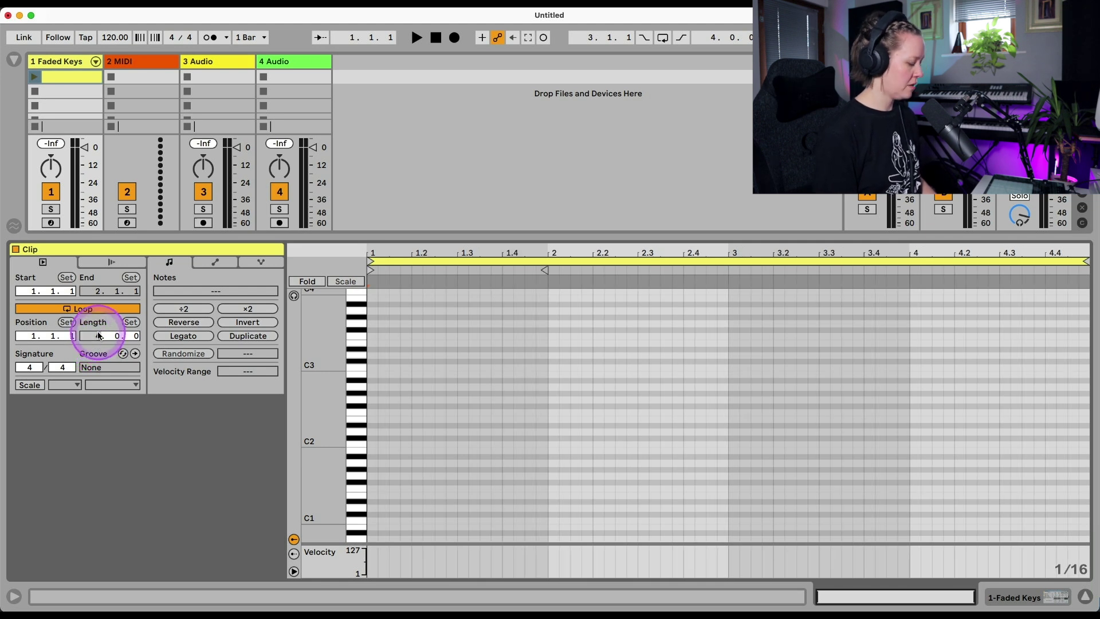
pyautogui.press('super+Tab')
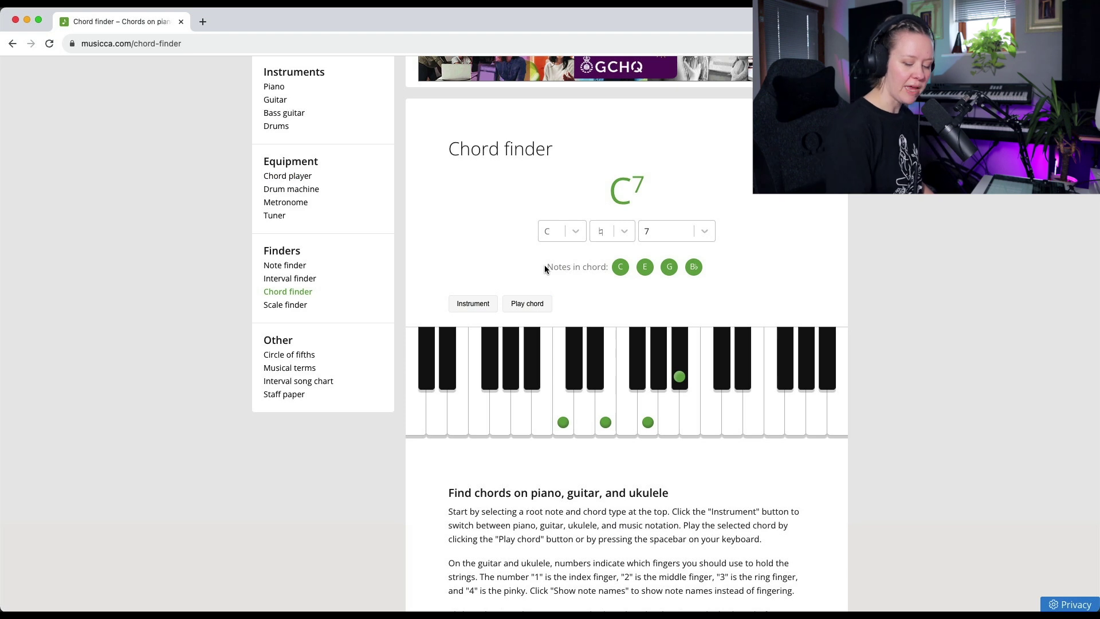
pyautogui.press('super+Tab')
pyautogui.click(371, 442)
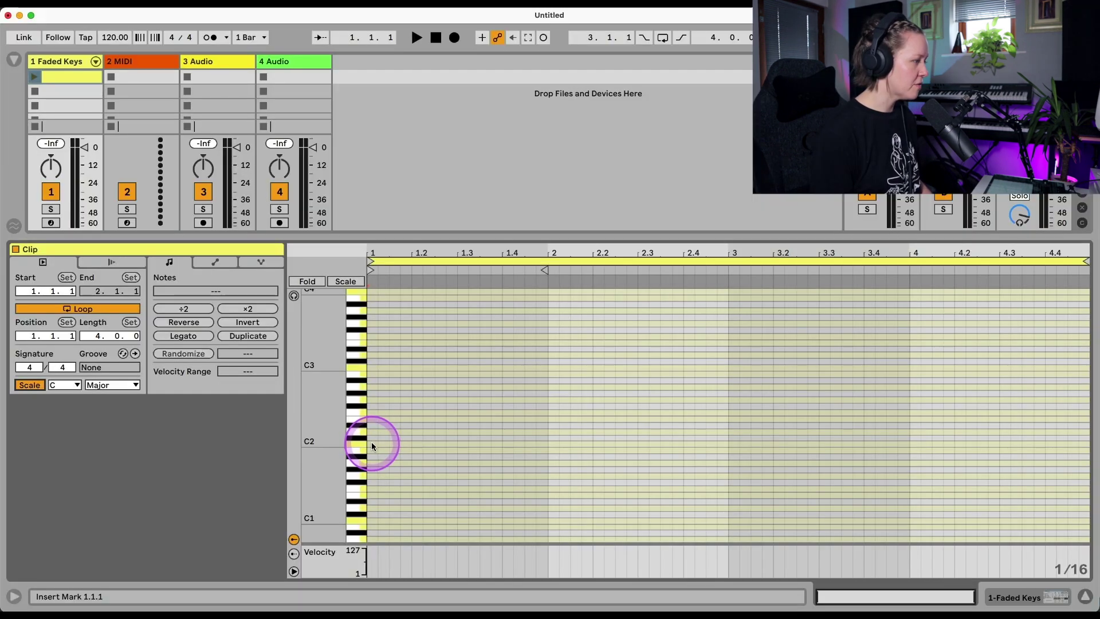
# - Draw the C7 chord C2, E2, G2, A#2 at the clip start and play the clip
pyautogui.doubleClick(370, 445)
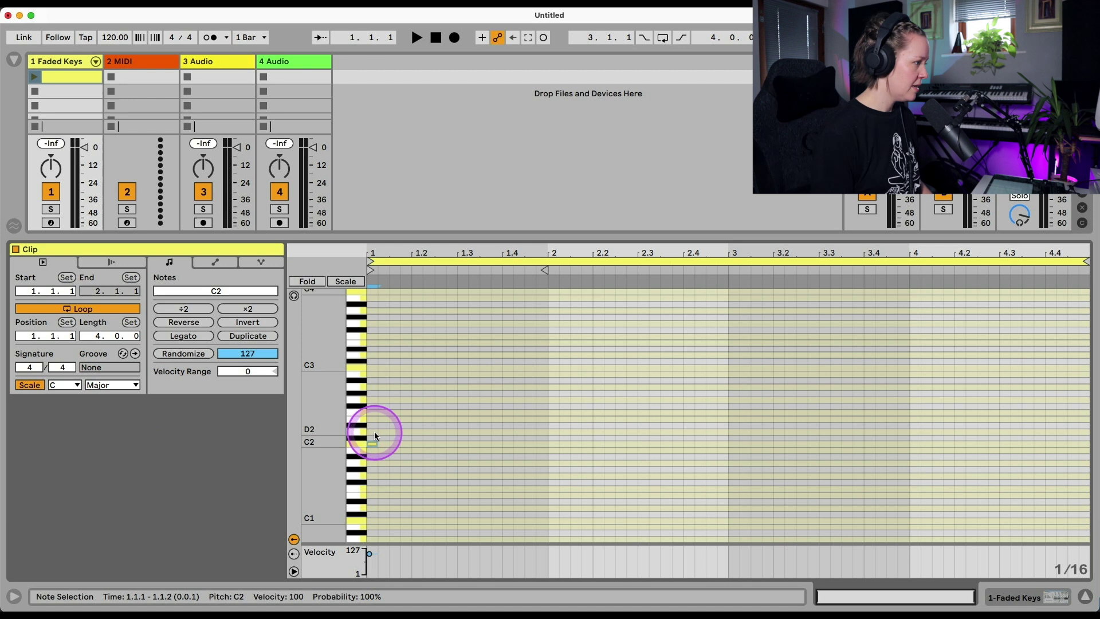
pyautogui.doubleClick(373, 431)
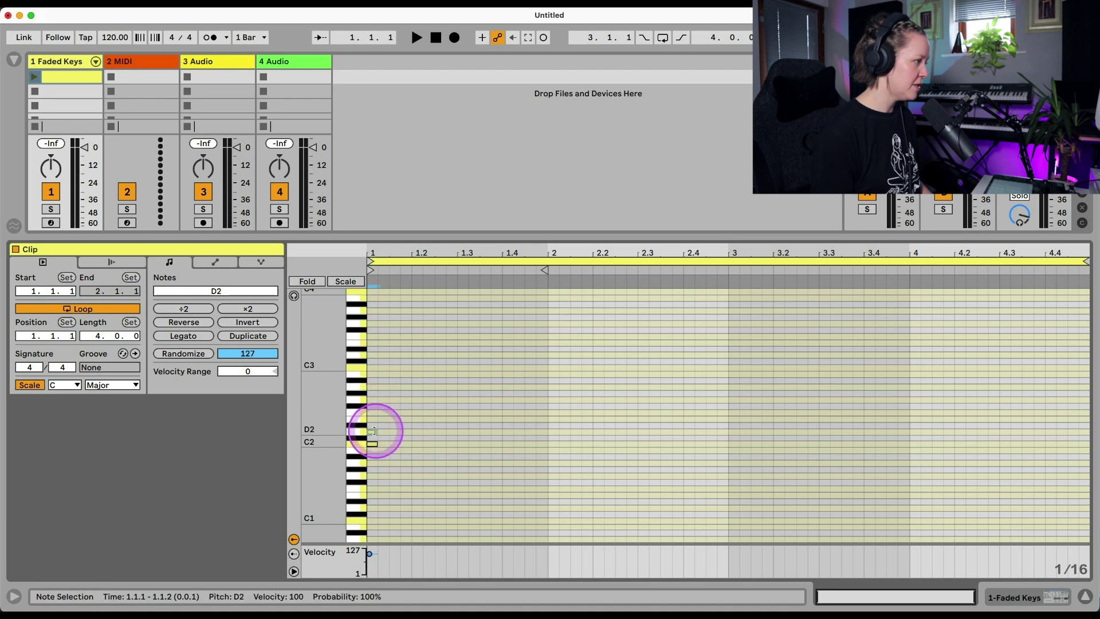
pyautogui.moveTo(374, 432); pyautogui.dragTo(376, 422)
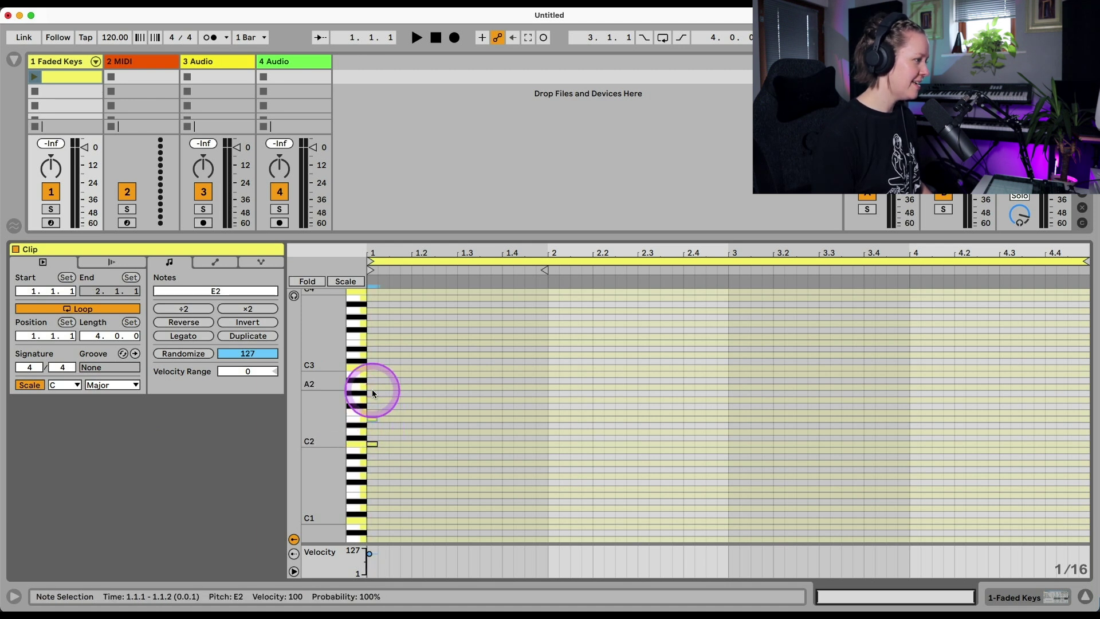
pyautogui.press('Up')
pyautogui.press('Up')
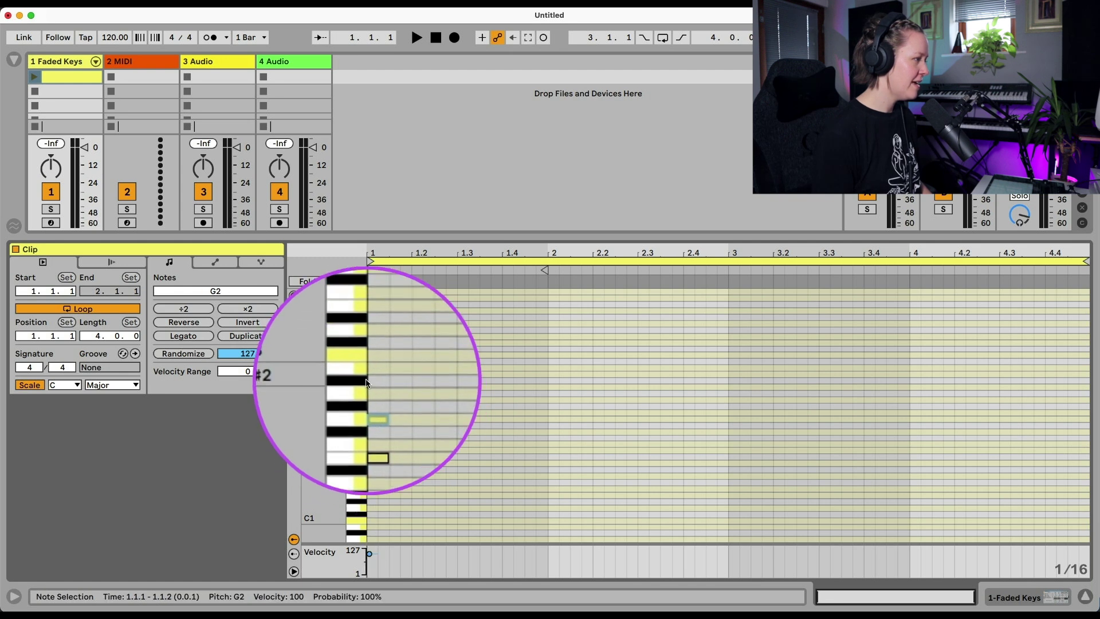
pyautogui.doubleClick(372, 381)
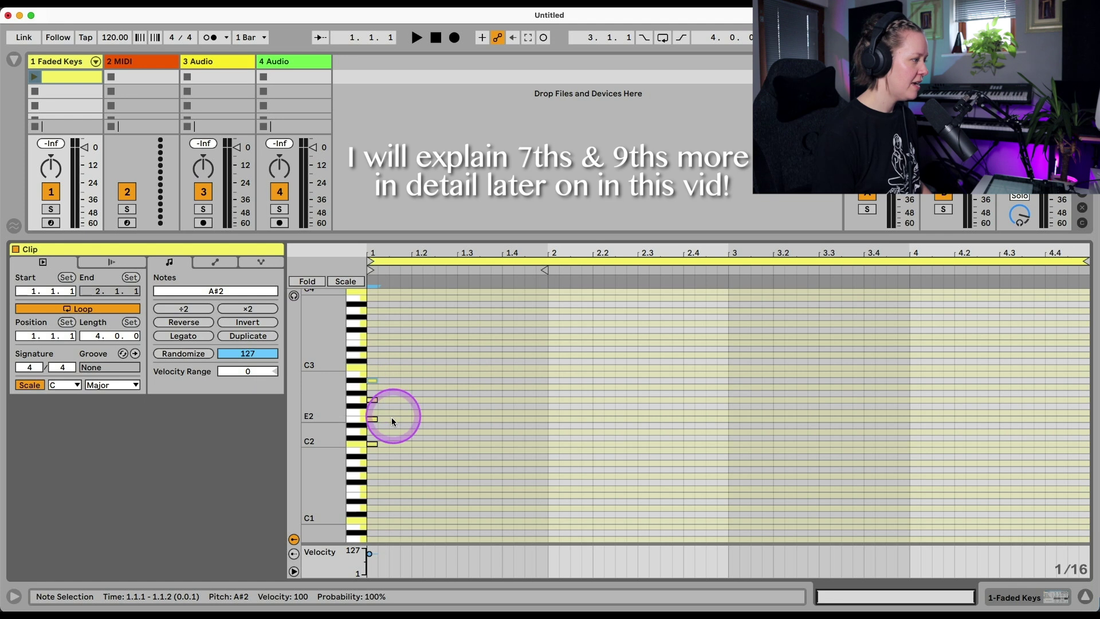
pyautogui.click(51, 119)
pyautogui.click(34, 77)
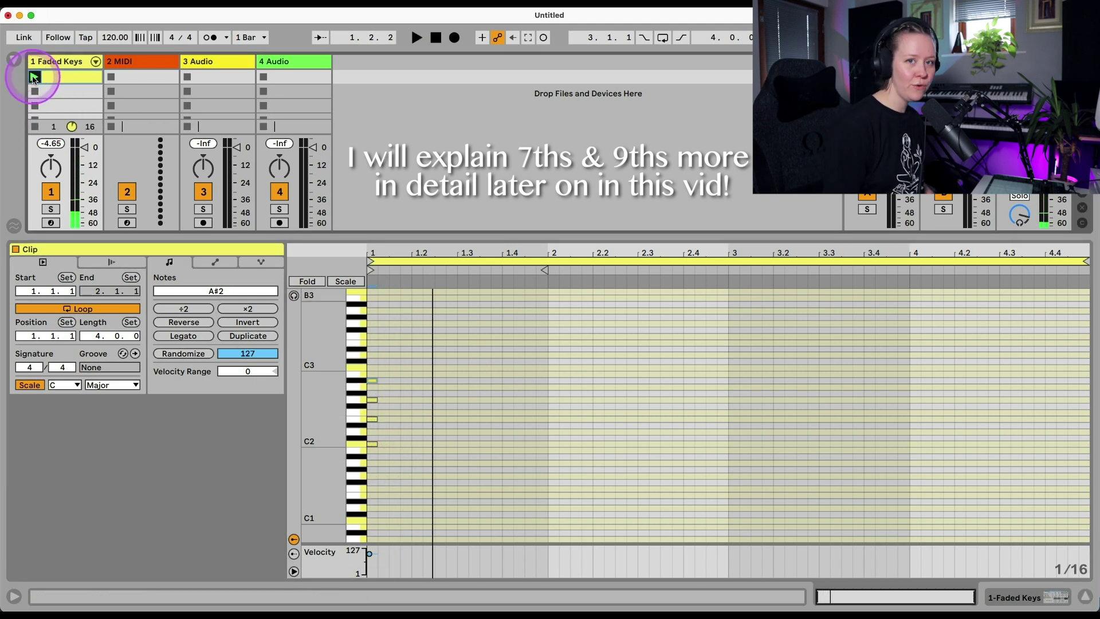
pyautogui.click(364, 543)
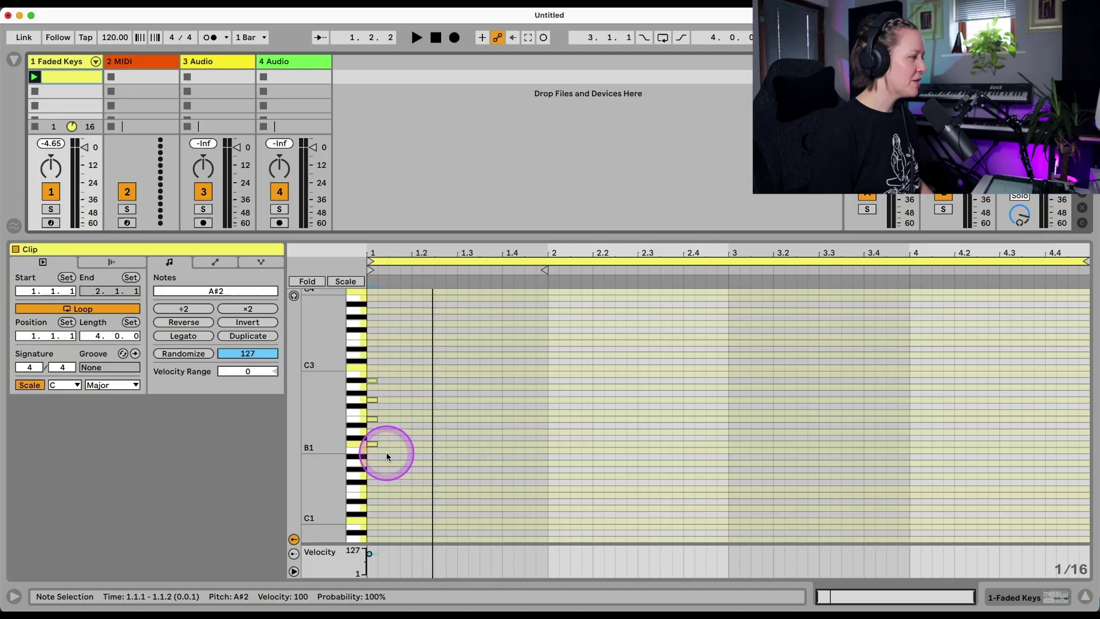
# - Keep the grid at 1/16 and duplicate the C7 chord to repeat it across bar 1
pyautogui.rightClick(409, 438)
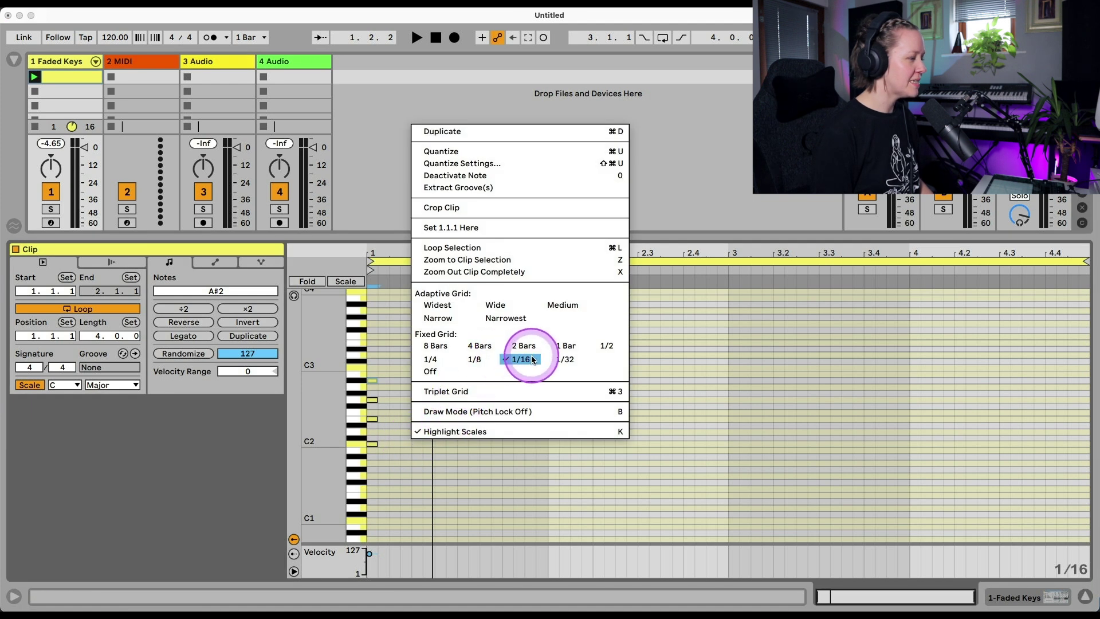
pyautogui.click(409, 474)
pyautogui.scroll(3, 397, 470)
pyautogui.moveTo(422, 473); pyautogui.dragTo(445, 393)
pyautogui.scroll(-3, 446, 391)
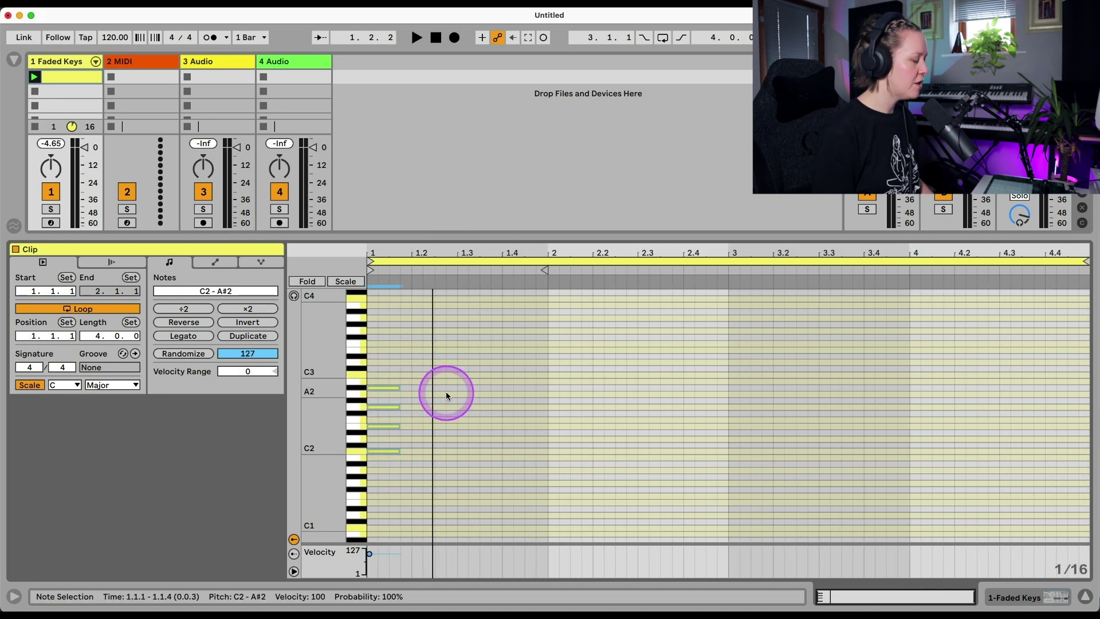
pyautogui.moveTo(384, 474); pyautogui.dragTo(381, 352)
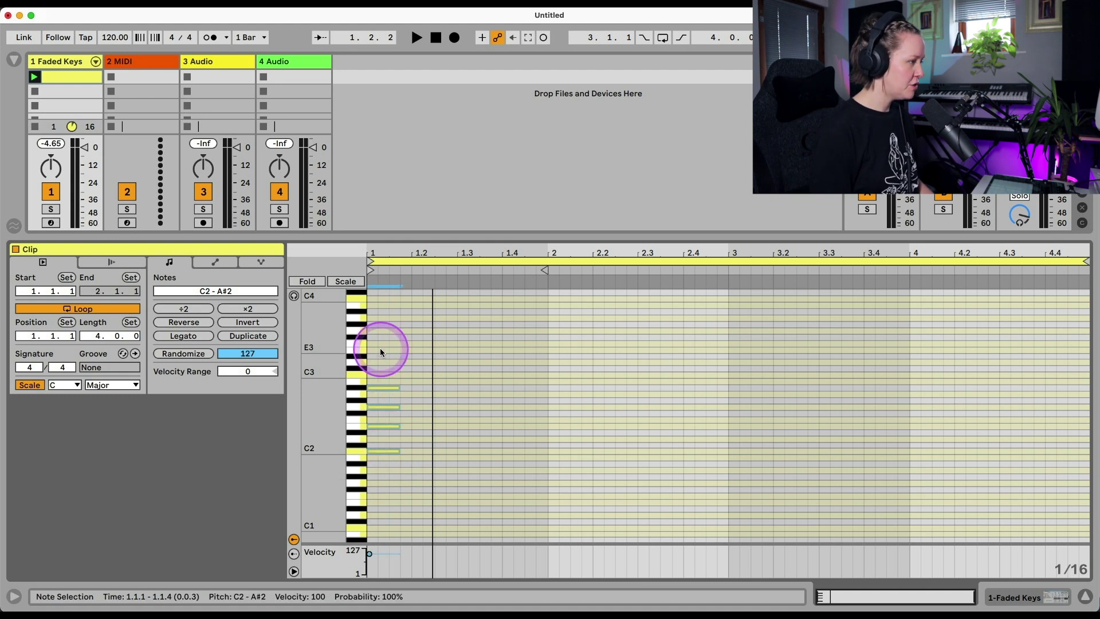
pyautogui.press('super+d')
pyautogui.press('super+d')
pyautogui.press('super+d')
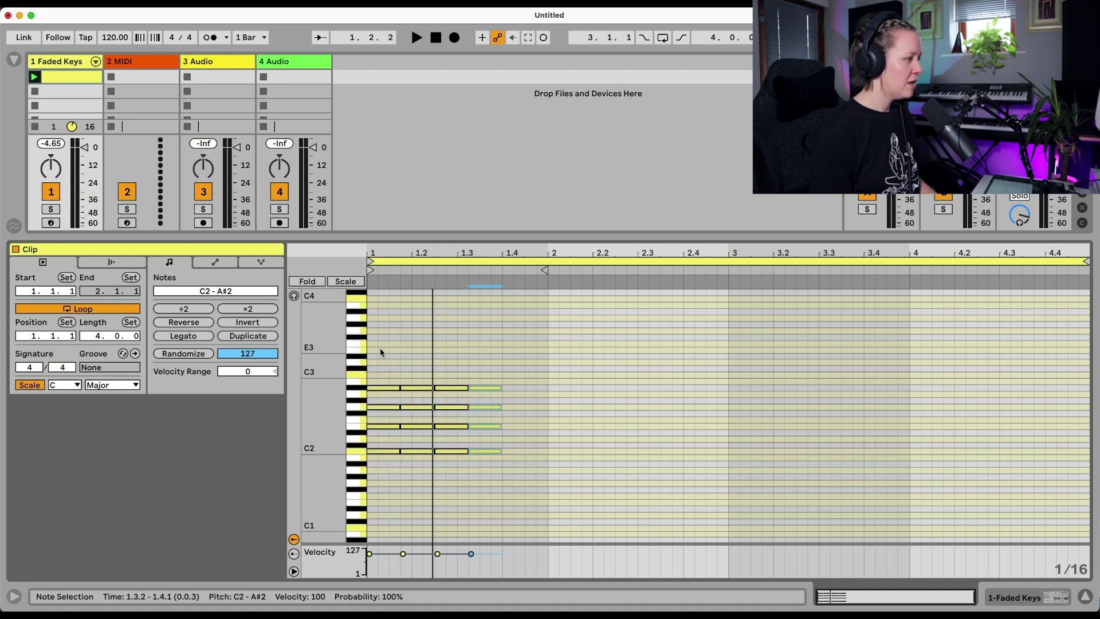
pyautogui.press('super+d')
pyautogui.click(535, 477)
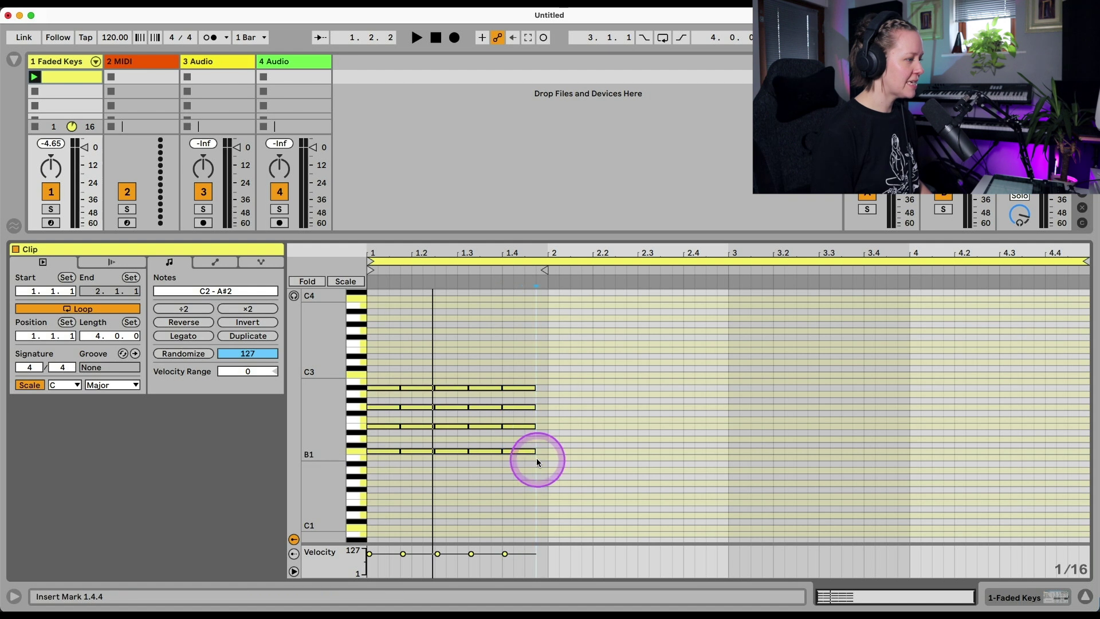
pyautogui.moveTo(561, 460); pyautogui.dragTo(548, 390)
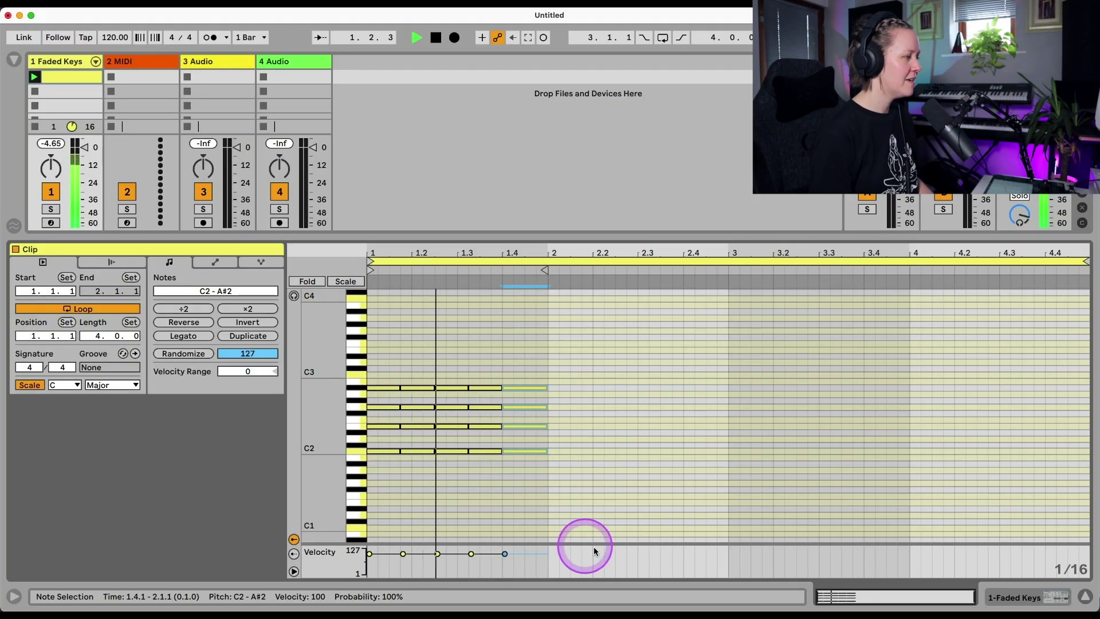
# - Restart playback and show the Faded Keys instrument's macro controls
pyautogui.press('space')
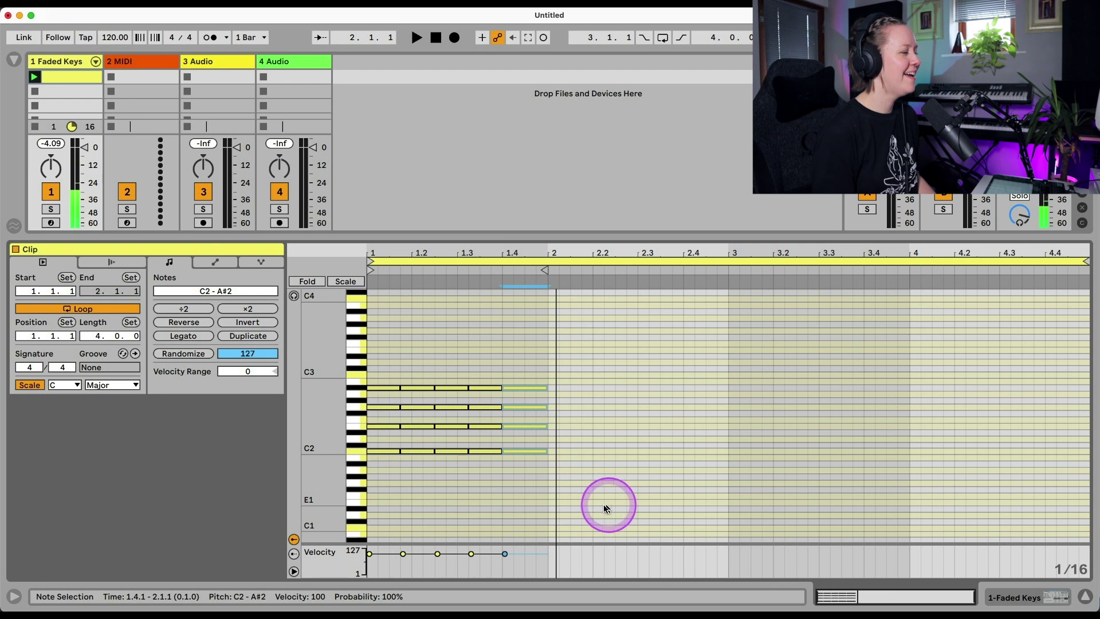
pyautogui.press('space')
pyautogui.click(62, 63)
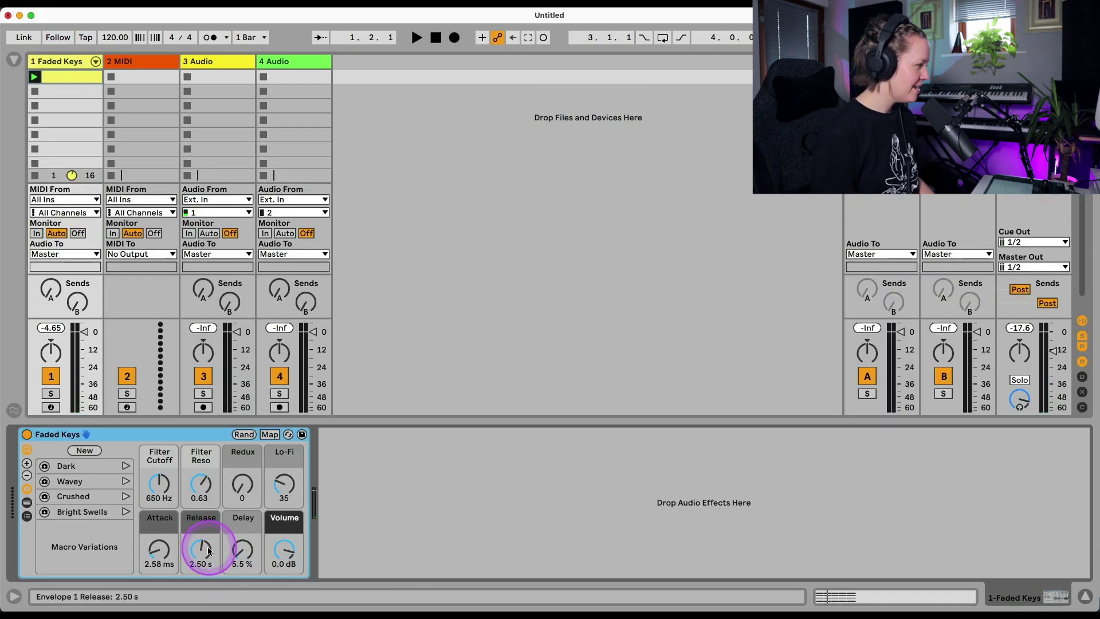
# - Switch track 1 to the Bellatine preset and lengthen the bar-2 chord notes to three sixteenths
pyautogui.moveTo(195, 553); pyautogui.dragTo(199, 550)
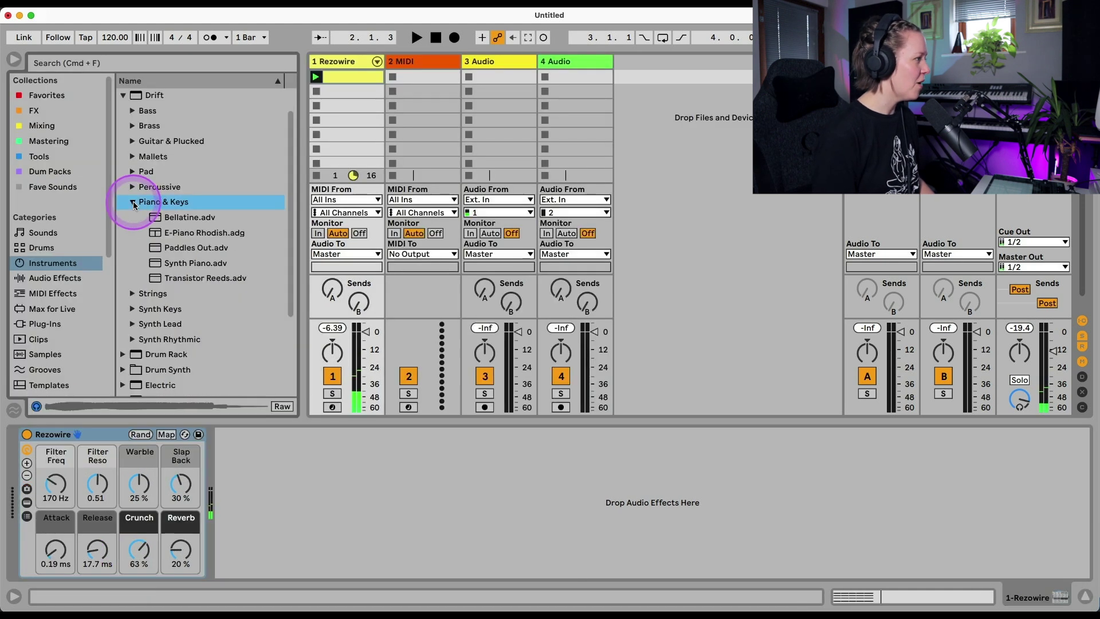
pyautogui.doubleClick(181, 222)
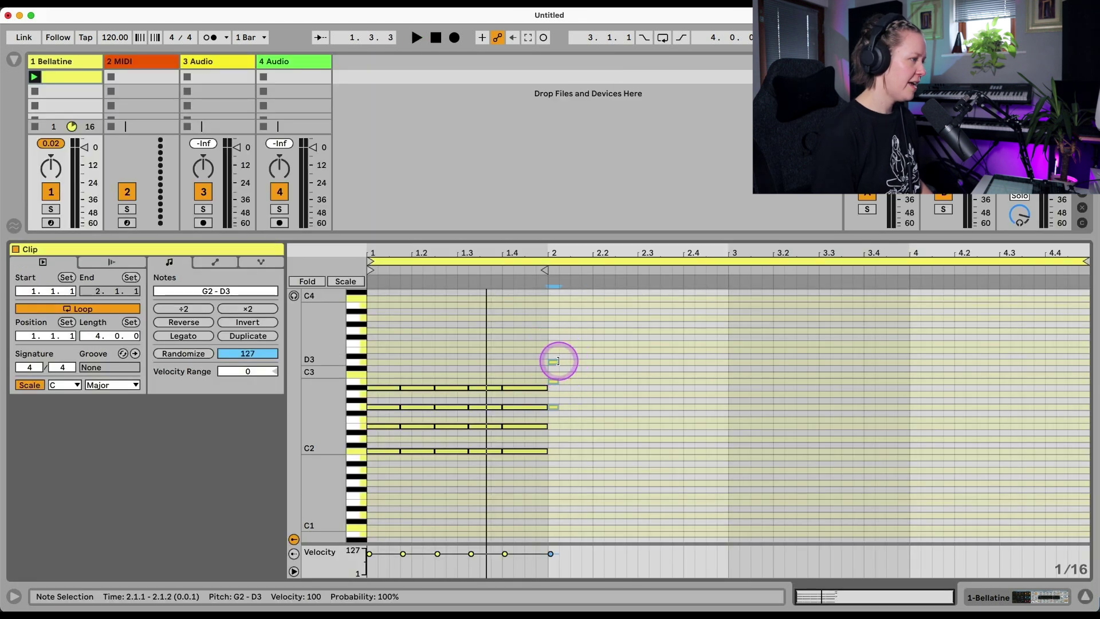
pyautogui.moveTo(560, 362); pyautogui.dragTo(583, 362)
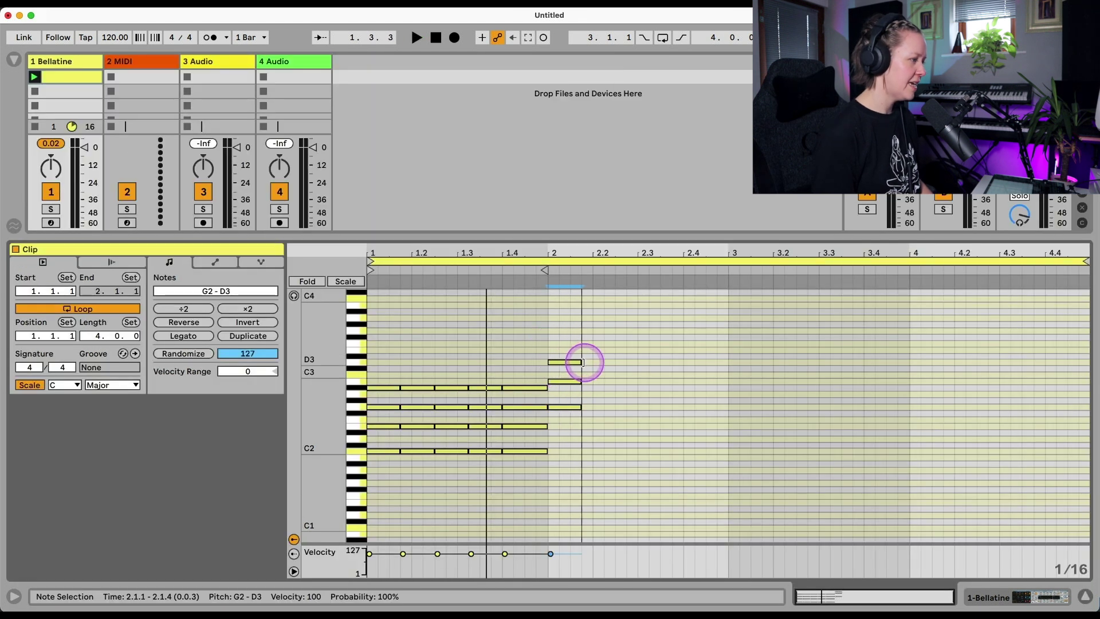
pyautogui.click(550, 450)
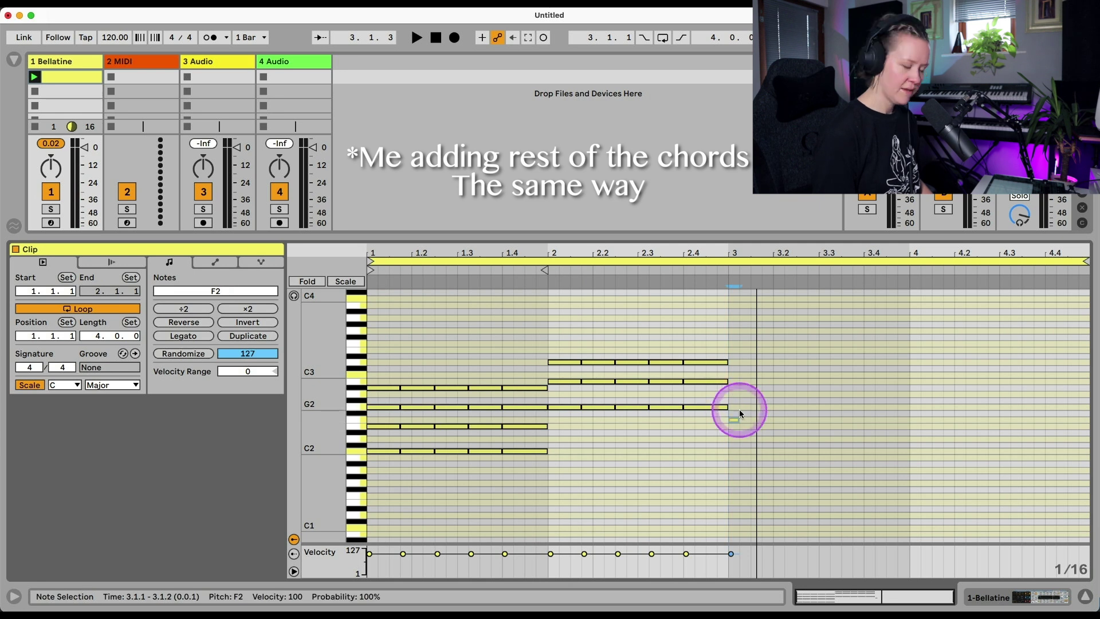
# - Fill bar 3 with repeated chord notes and play the clip to hear them
pyautogui.press('super+Tab')
pyautogui.click(740, 427)
pyautogui.click(731, 360)
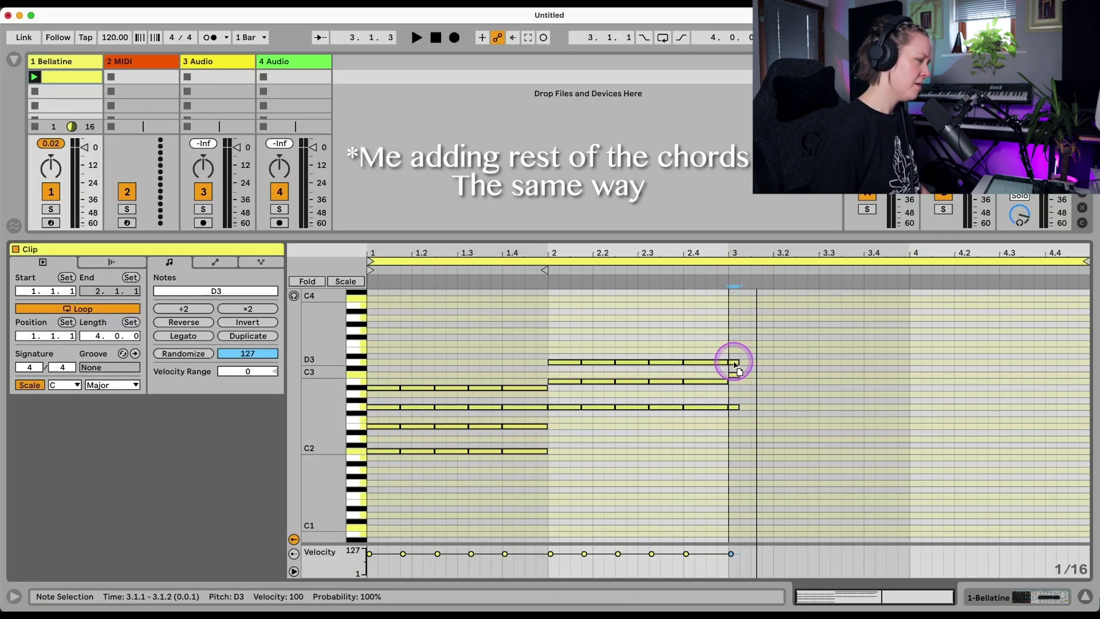
pyautogui.press('space')
pyautogui.hotkey('ctrl', 'd')
pyautogui.moveTo(730, 407); pyautogui.dragTo(906, 450)
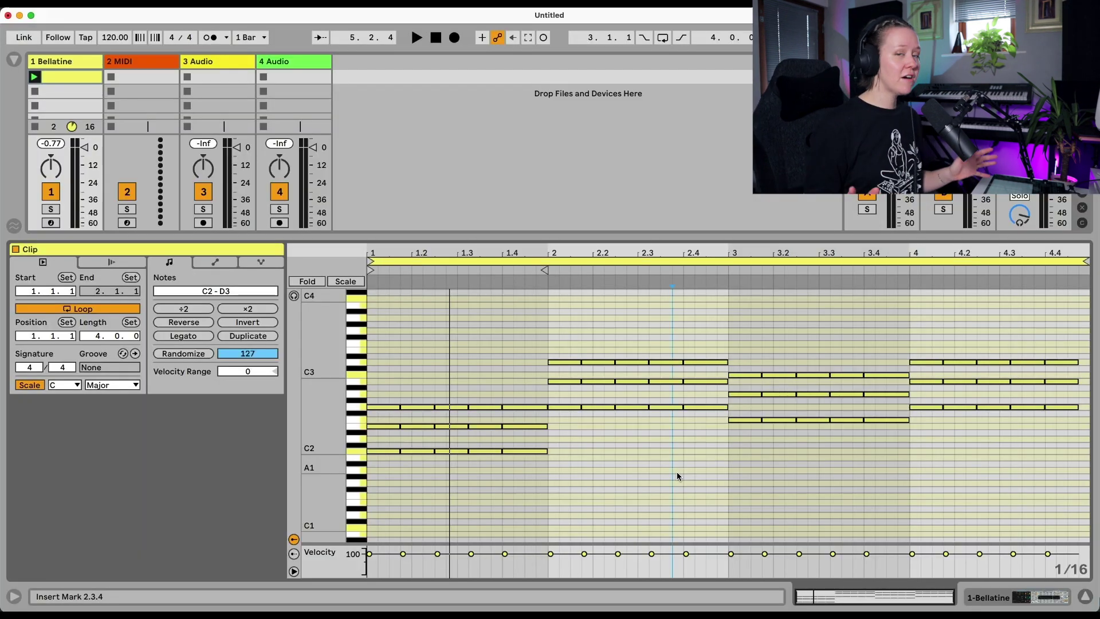
pyautogui.click(676, 472)
pyautogui.press('space')
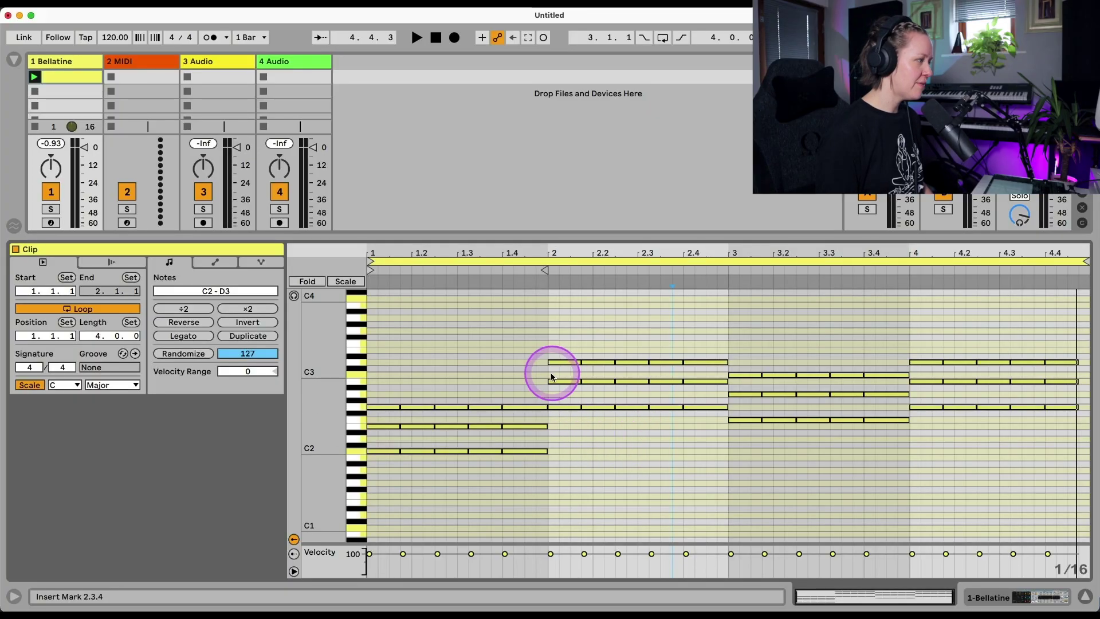
# - Drop the bar-2 top note from D3 an octave to D2 and play to check it
pyautogui.click(541, 362)
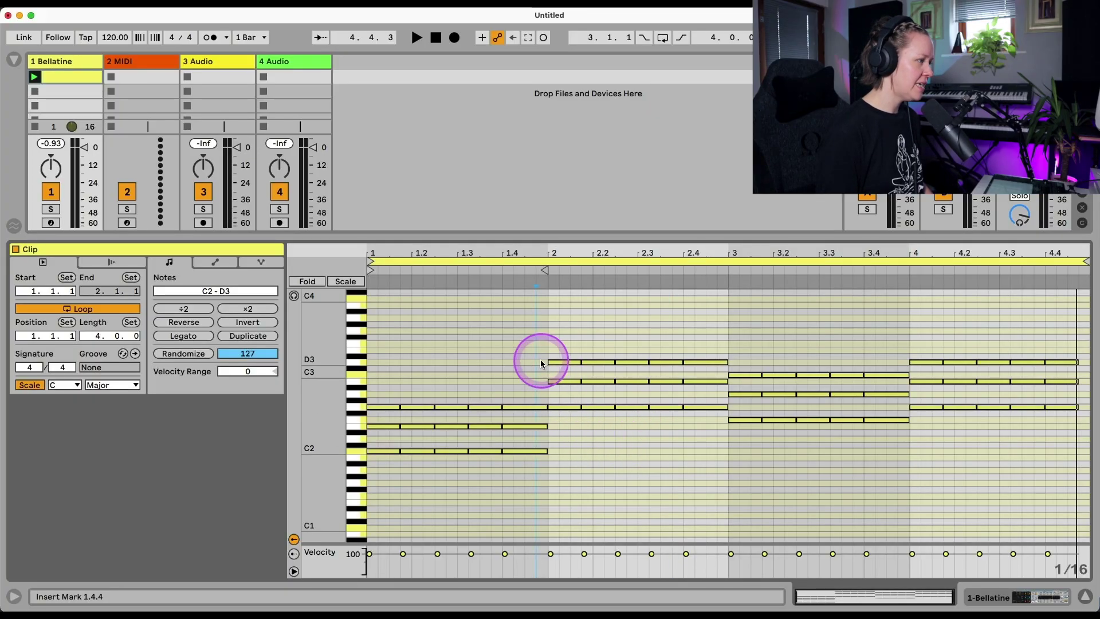
pyautogui.moveTo(540, 362); pyautogui.dragTo(722, 360)
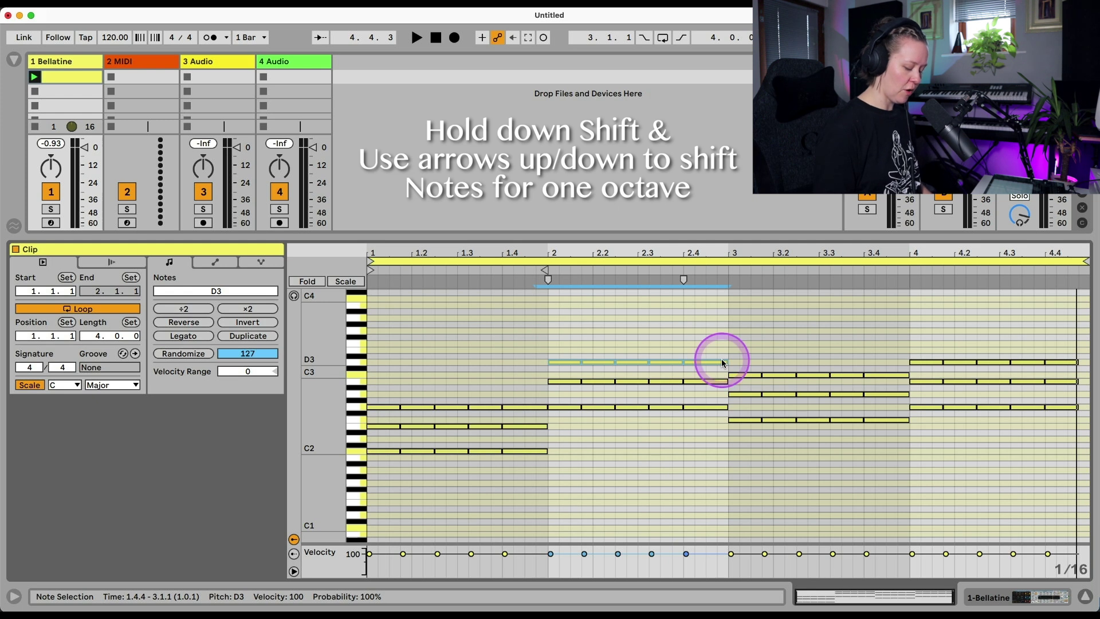
pyautogui.hotkey('shift', 'Down')
pyautogui.press('space')
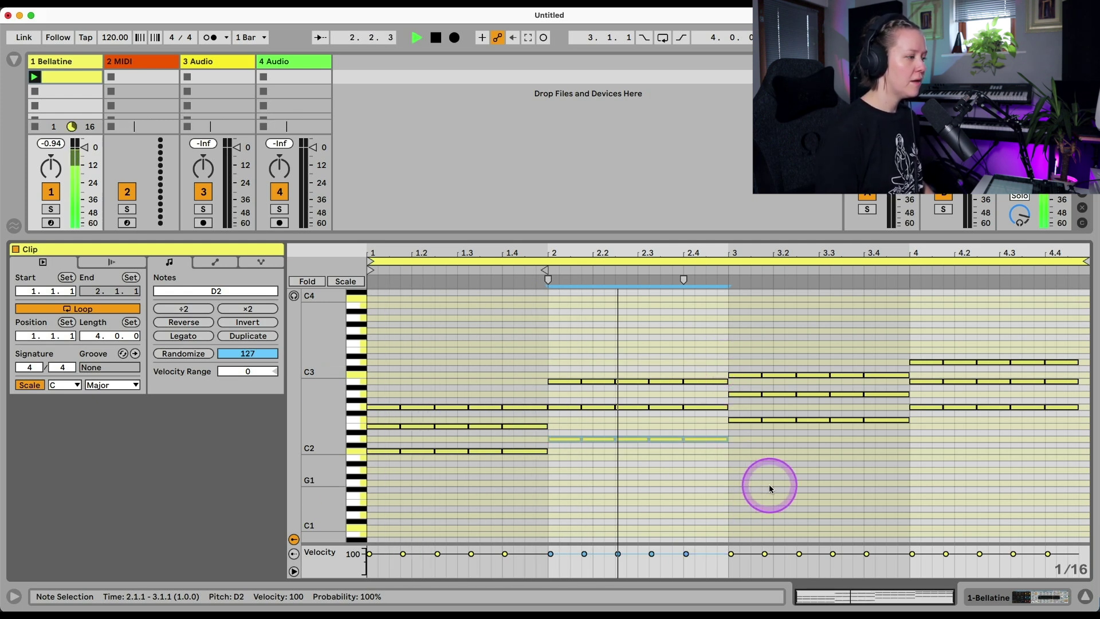
pyautogui.press('space')
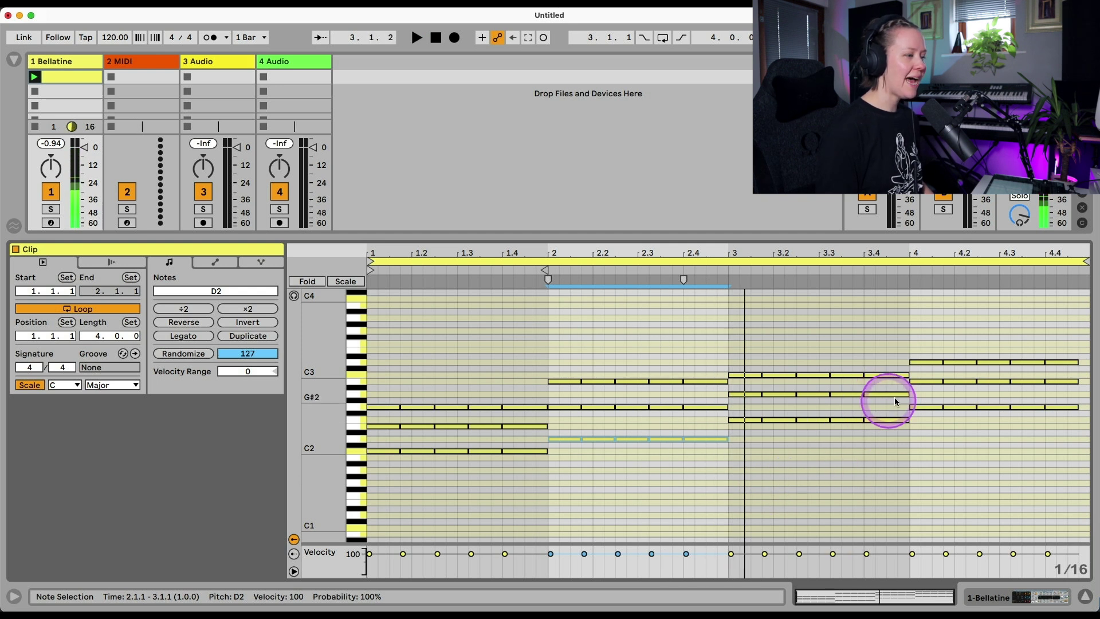
# - Move the bar-3 top note from C3 down to C2 and replay the clip
pyautogui.click(899, 375)
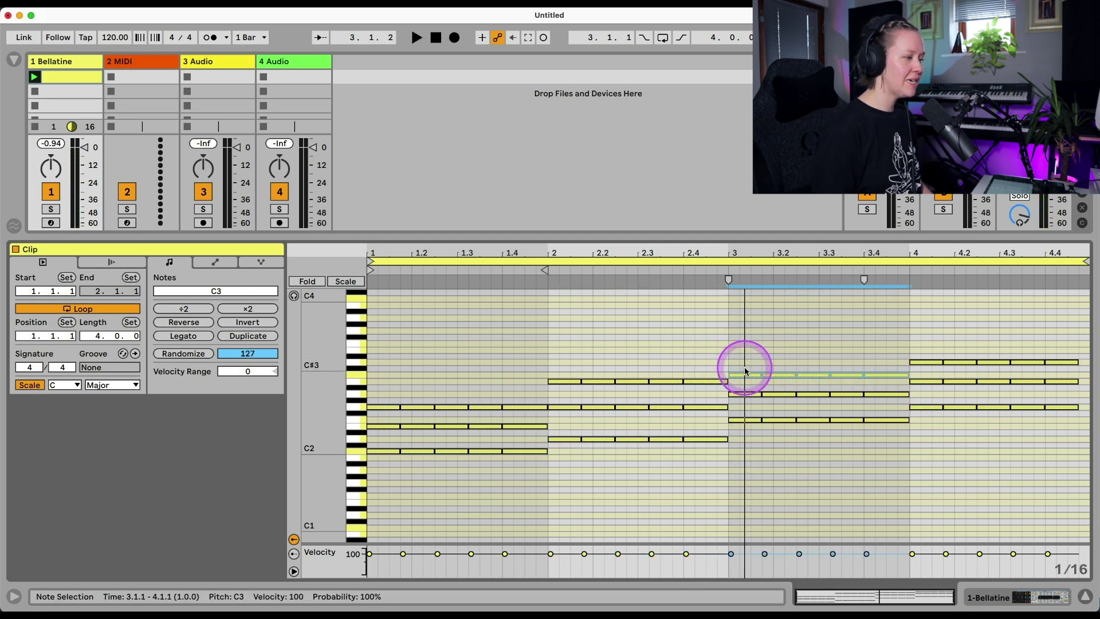
pyautogui.hotkey('shift', 'Down')
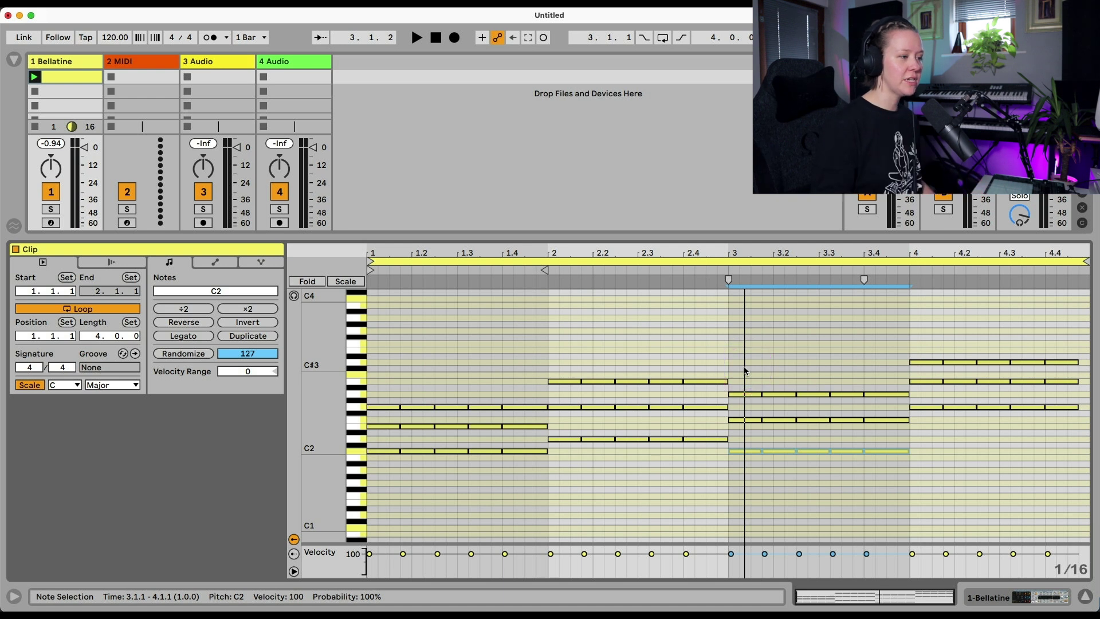
pyautogui.click(744, 371)
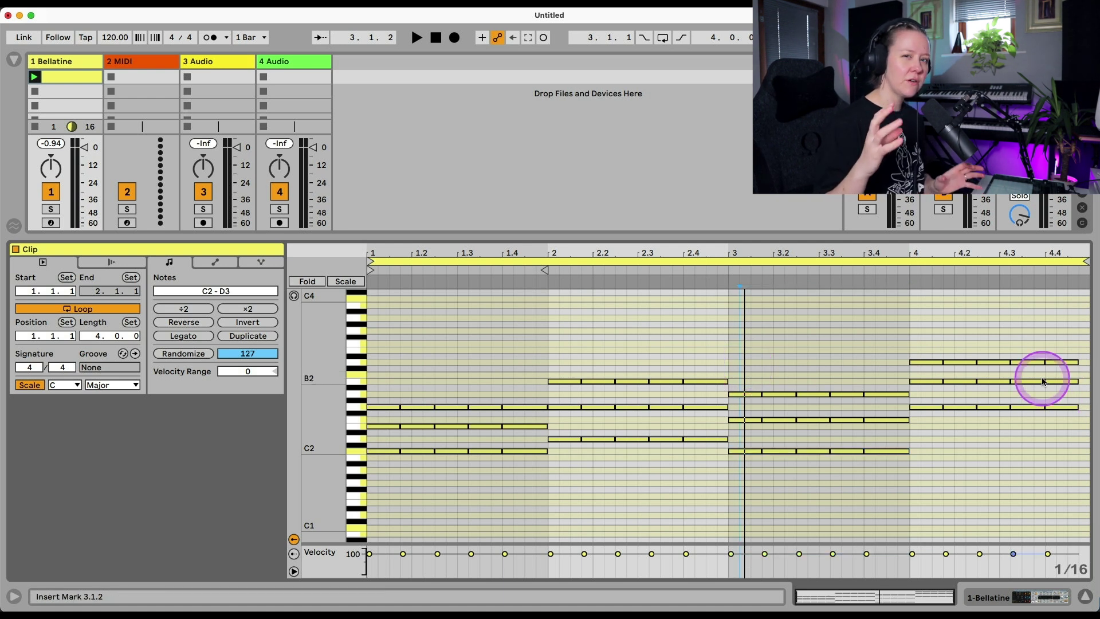
pyautogui.press('space')
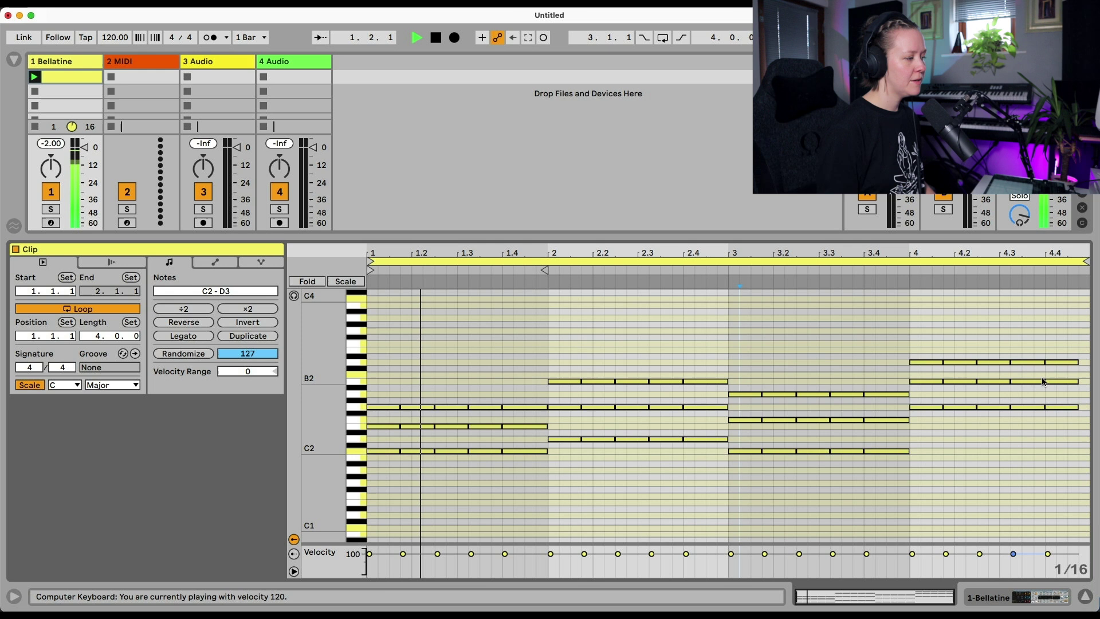
pyautogui.click(786, 527)
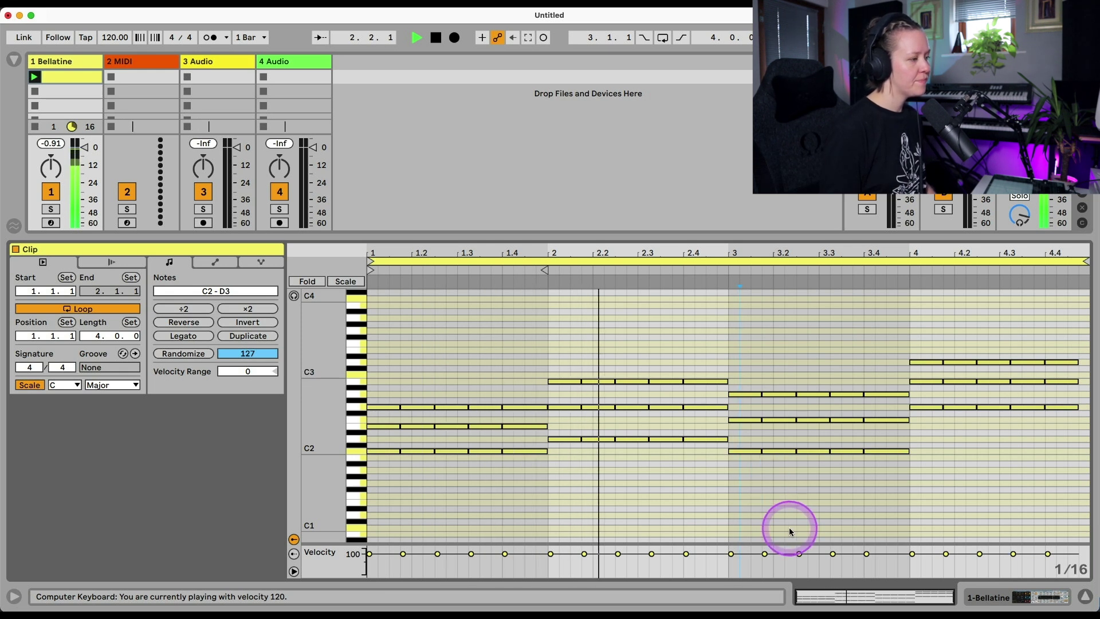
pyautogui.click(790, 527)
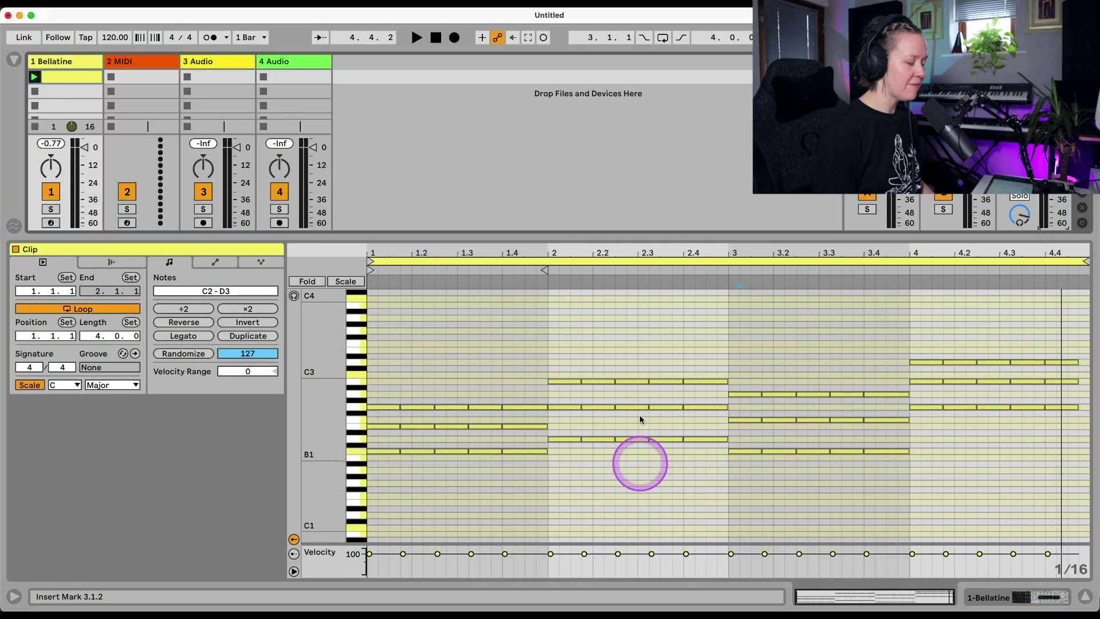
# - In Musicca, set the chord type to 7 to show G7 (G, B, D, F) and sound the F key
pyautogui.press('super+Tab')
pyautogui.press('super+Tab')
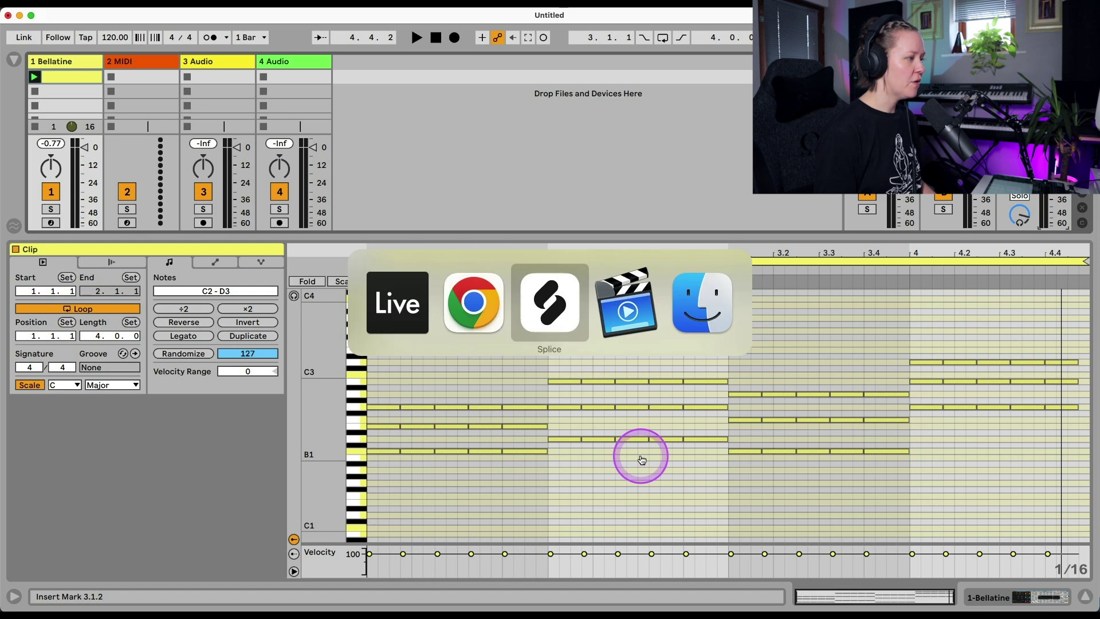
pyautogui.press('super+Tab')
pyautogui.press('super+Tab')
pyautogui.press('super+Tab')
pyautogui.press('super+Tab')
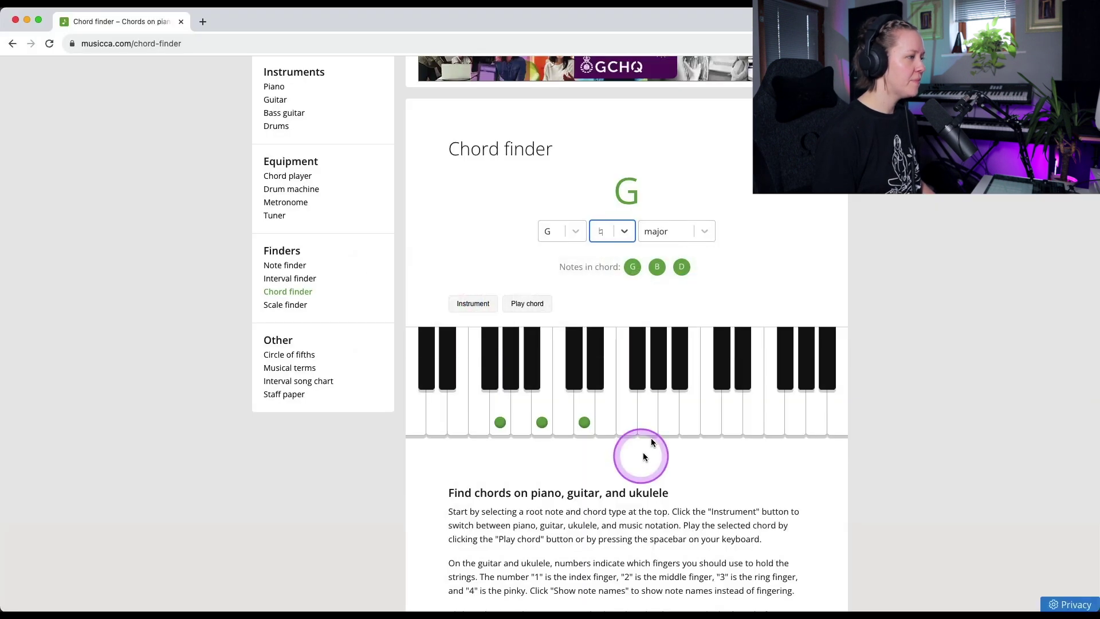
pyautogui.click(701, 231)
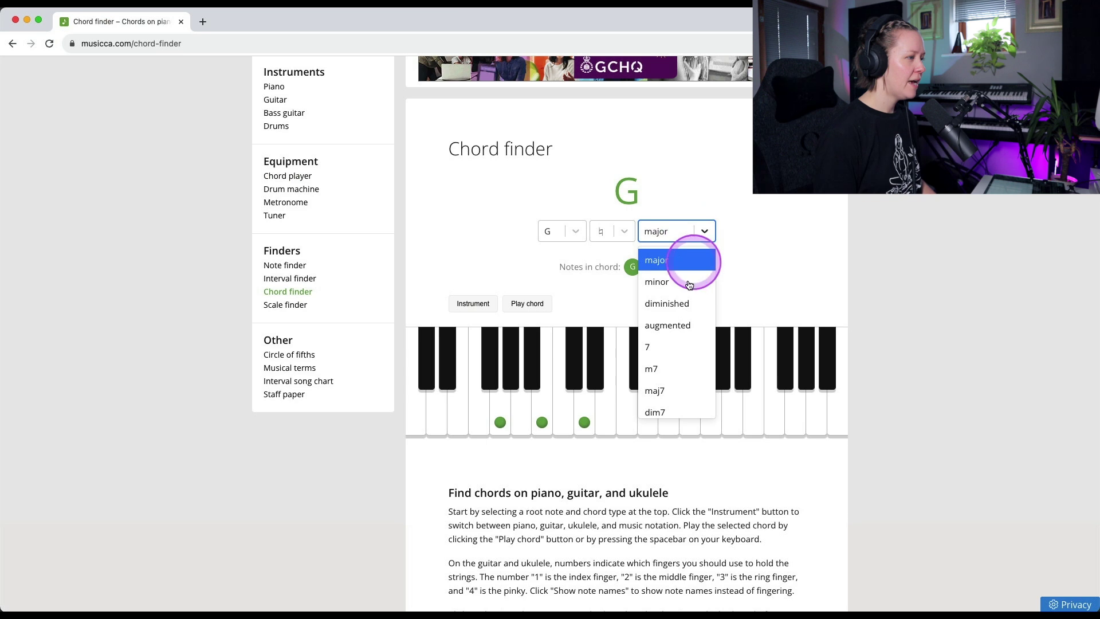
pyautogui.click(672, 348)
pyautogui.click(629, 427)
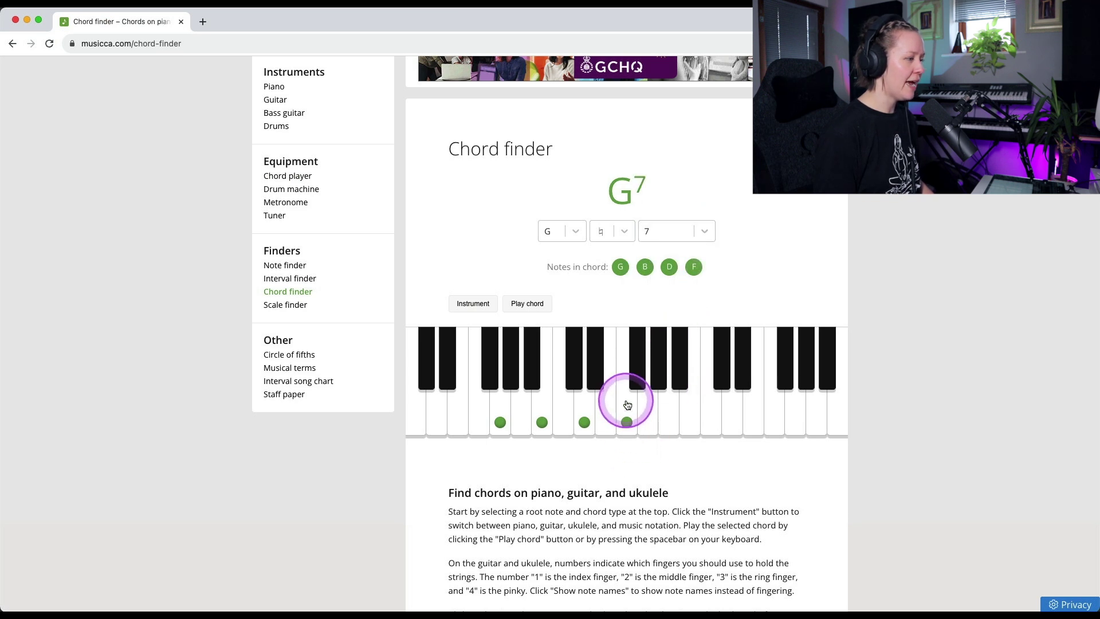
pyautogui.click(628, 427)
pyautogui.click(629, 428)
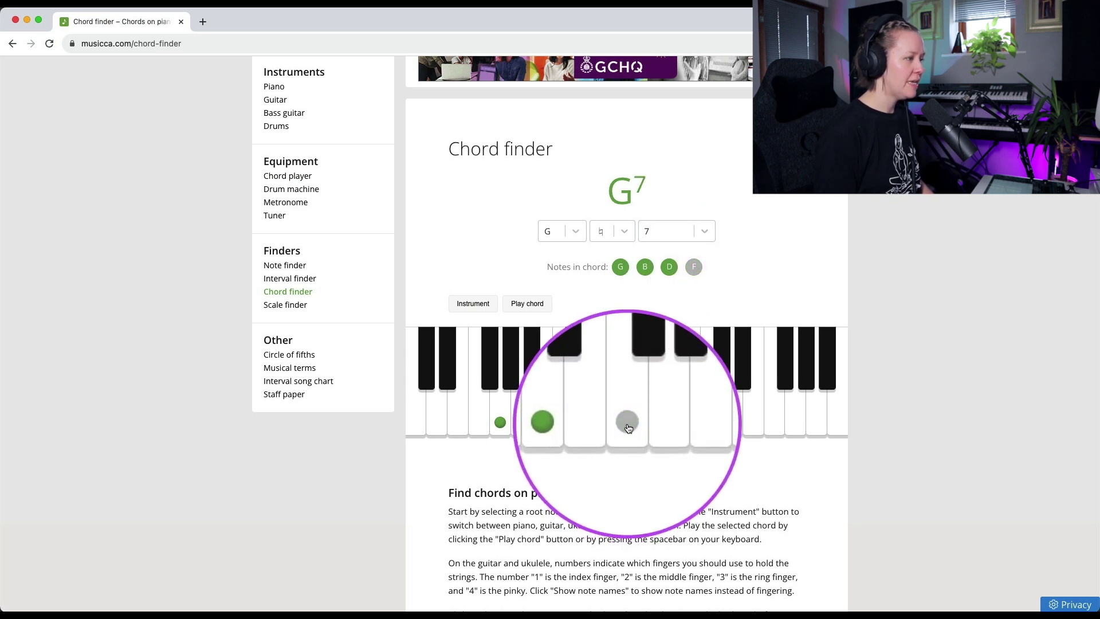
# - Draw a G2 across bar 2, copy it down to F2 to form G7, then play and stop the clip
pyautogui.press('super+Tab')
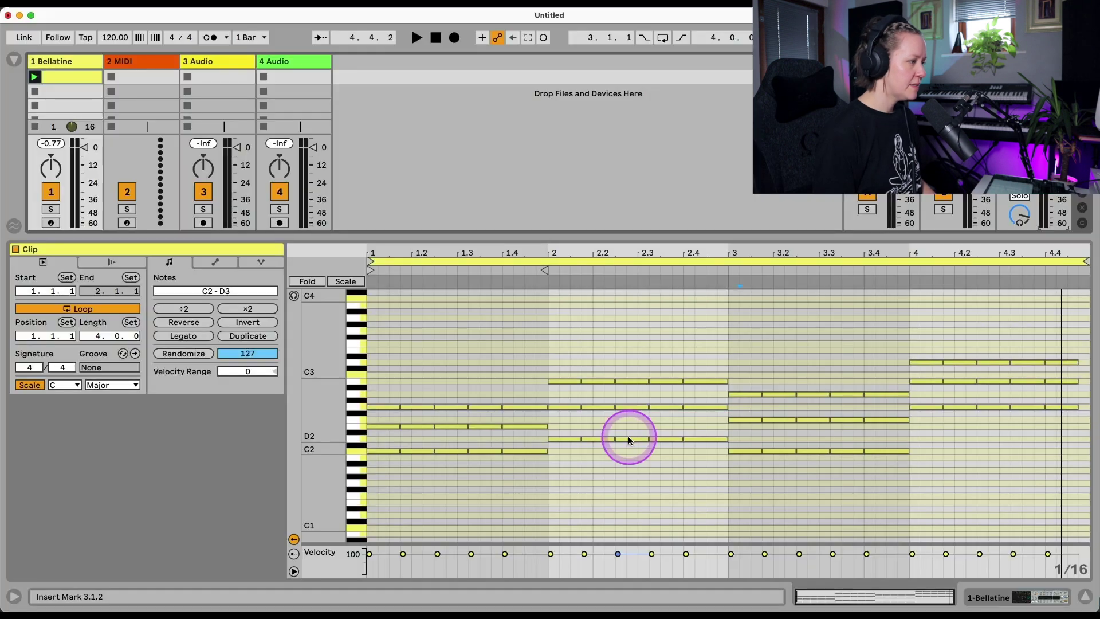
pyautogui.doubleClick(553, 419)
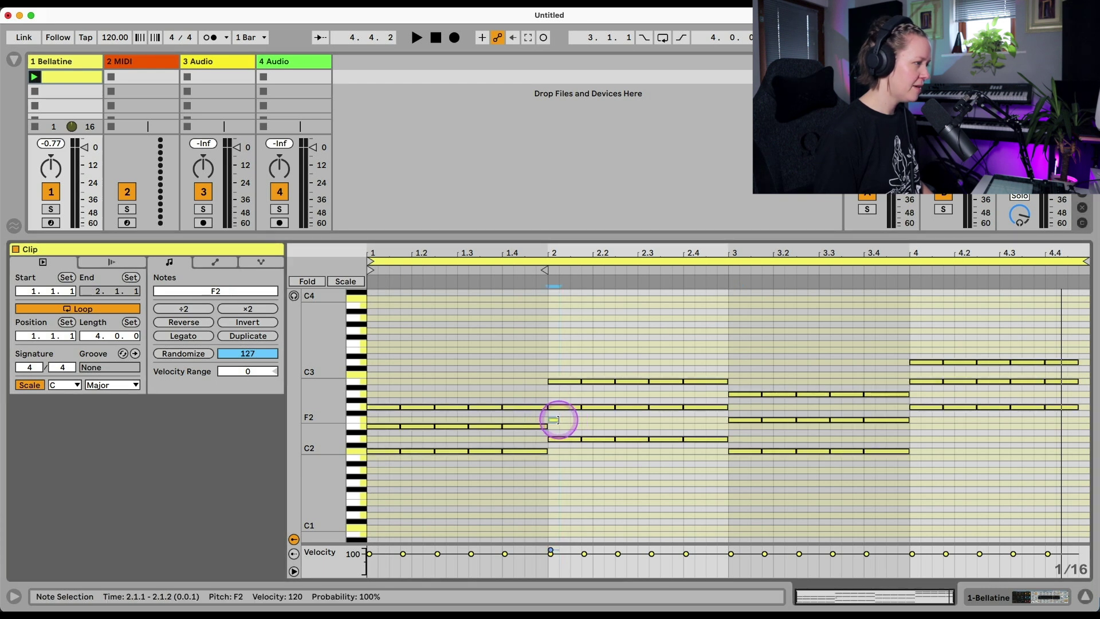
pyautogui.moveTo(553, 404); pyautogui.dragTo(709, 409)
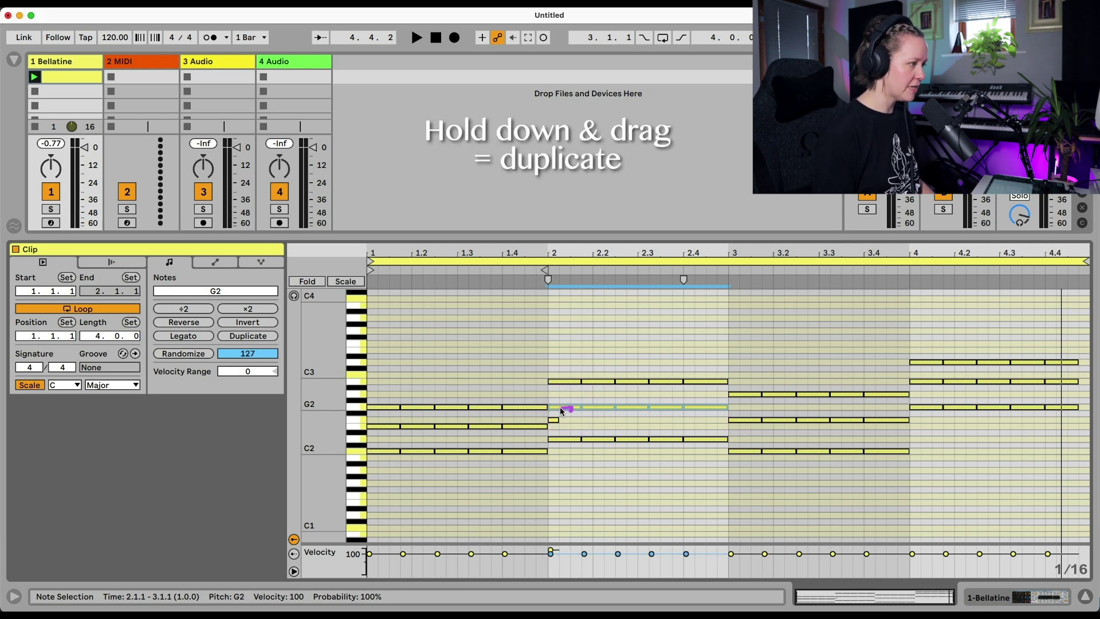
pyautogui.moveTo(561, 410); pyautogui.dragTo(559, 423)
pyautogui.click(613, 485)
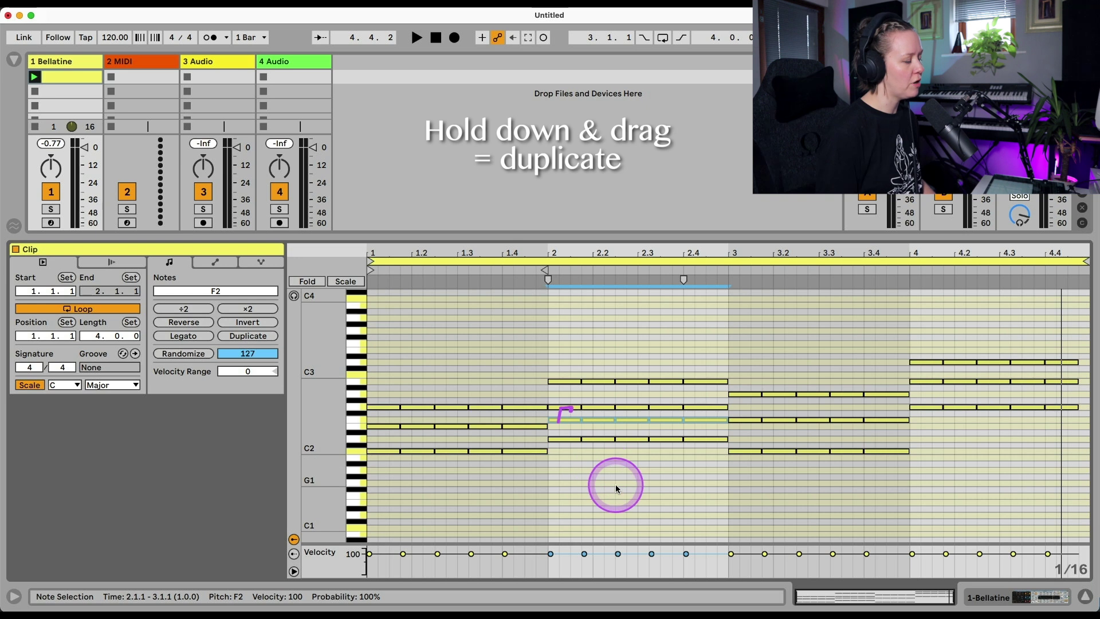
pyautogui.press('space')
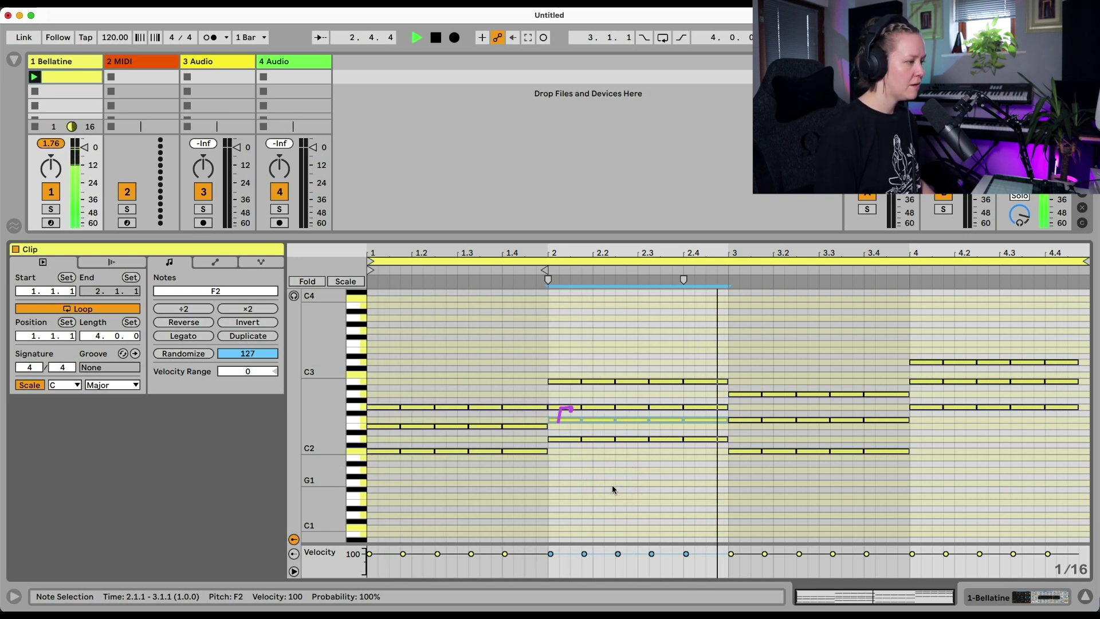
pyautogui.click(733, 495)
pyautogui.click(955, 484)
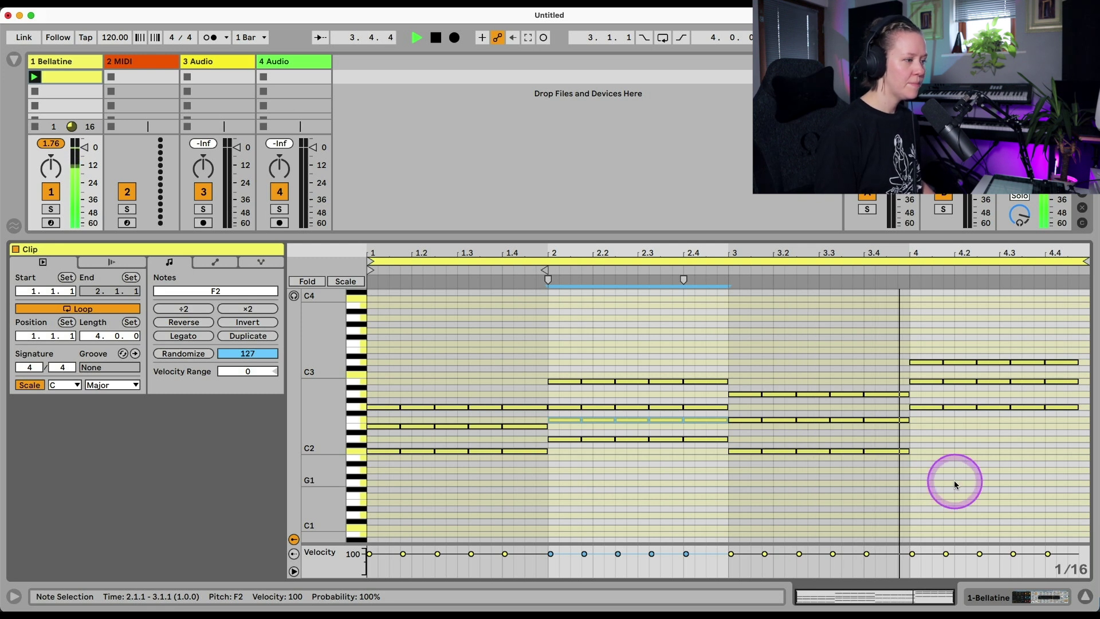
pyautogui.press('space')
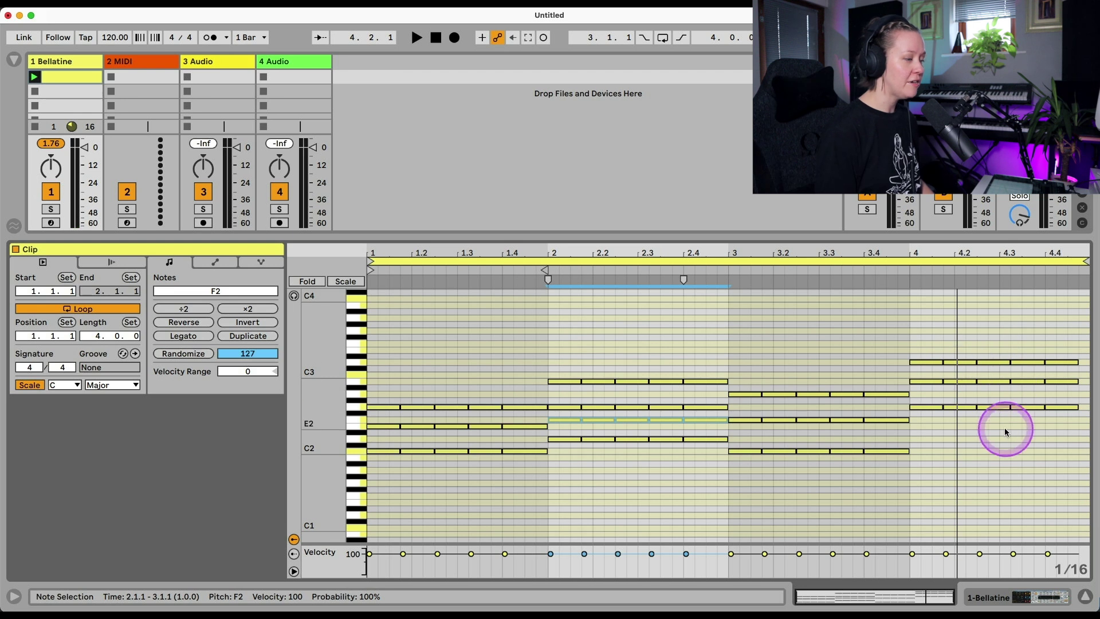
# - Switch Musicca's chord to G9 (G, B, D, F, A) and sound the F and A keys
pyautogui.press('super+Tab')
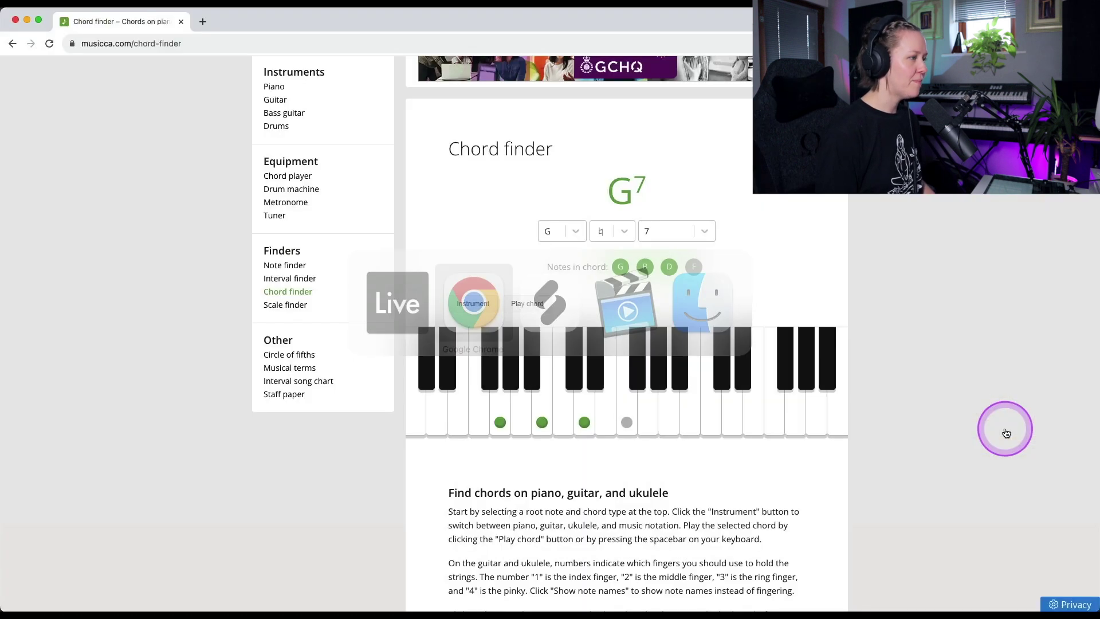
pyautogui.click(715, 233)
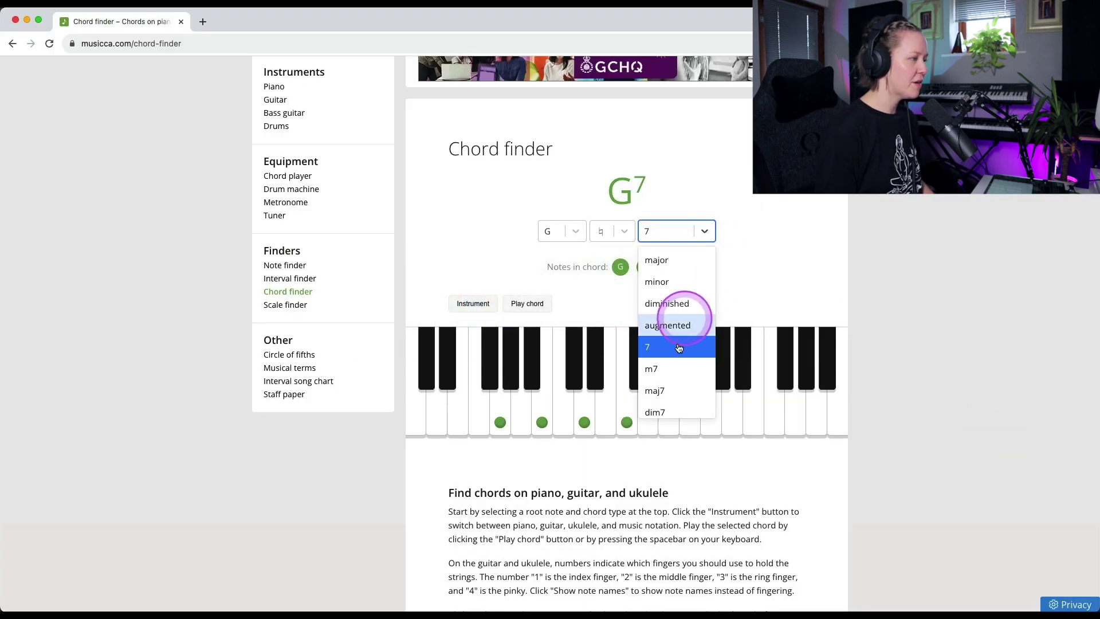
pyautogui.scroll(-3, 676, 350)
pyautogui.scroll(-3, 676, 355)
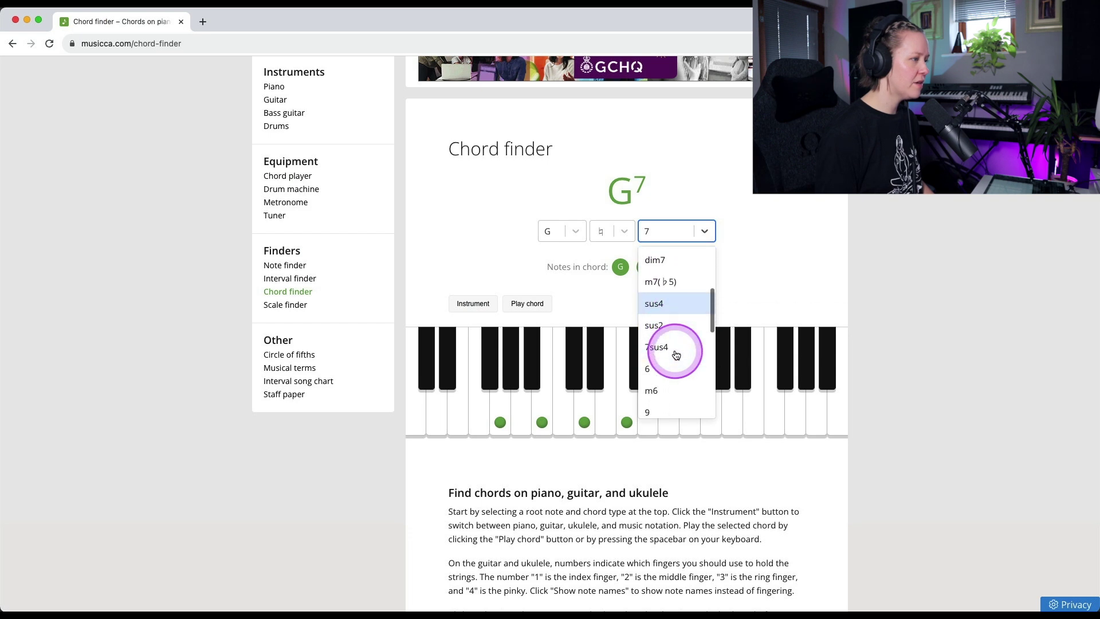
pyautogui.click(657, 360)
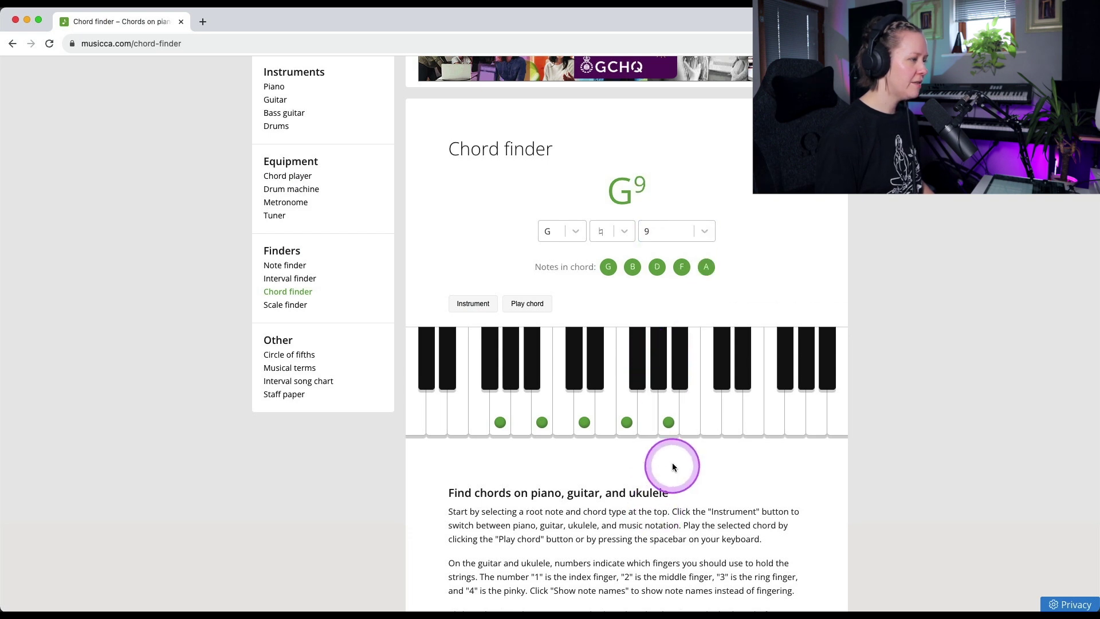
pyautogui.click(629, 426)
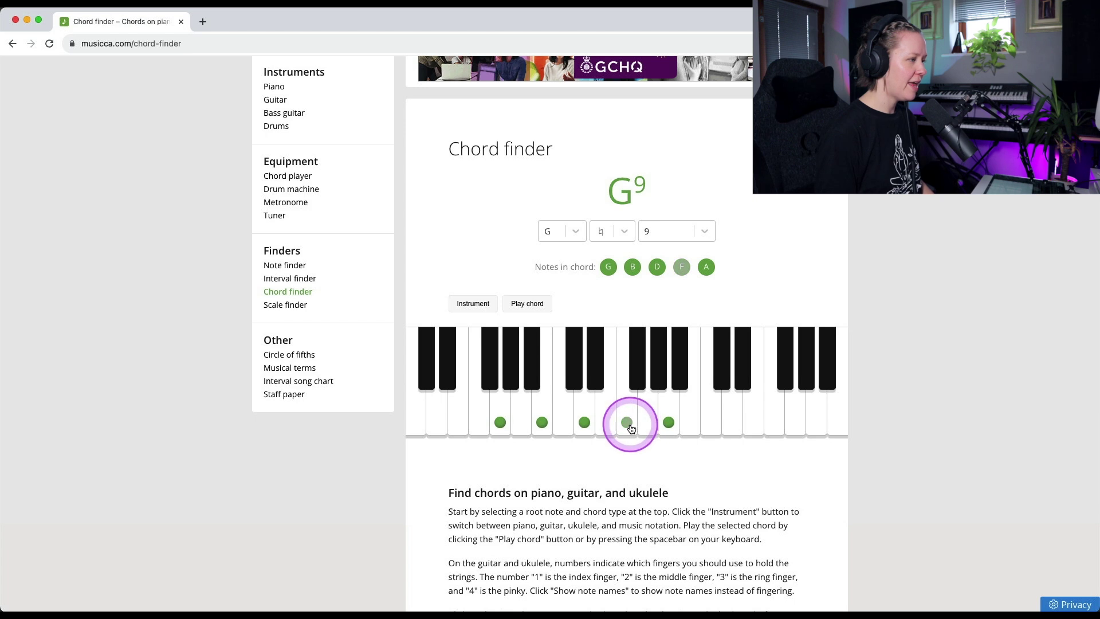
pyautogui.moveTo(629, 427); pyautogui.dragTo(674, 428)
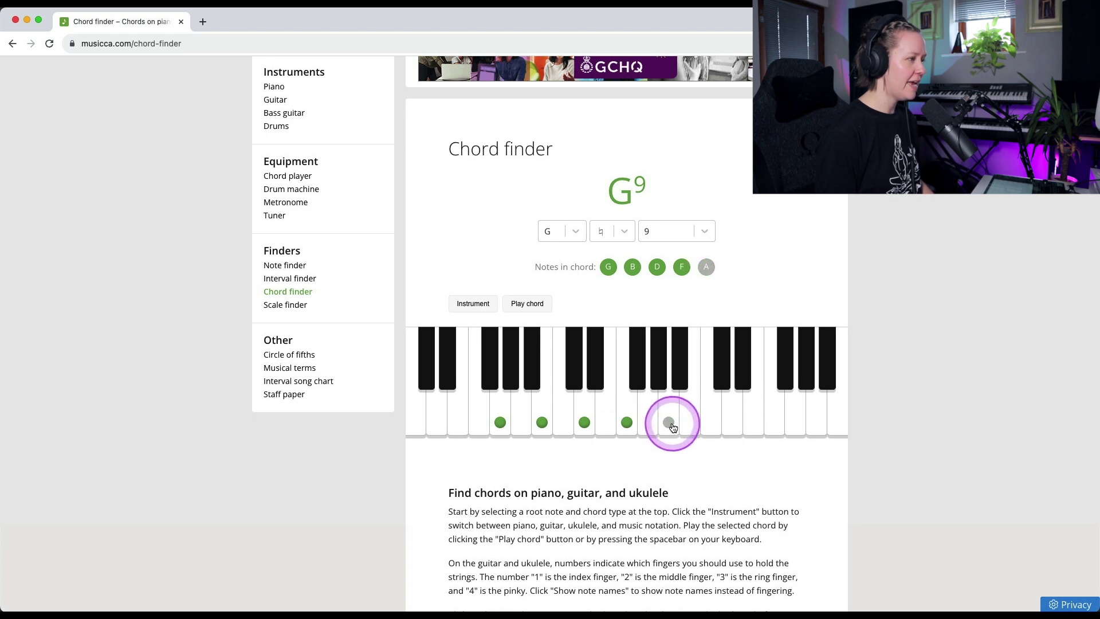
pyautogui.click(669, 423)
pyautogui.press('super+Tab')
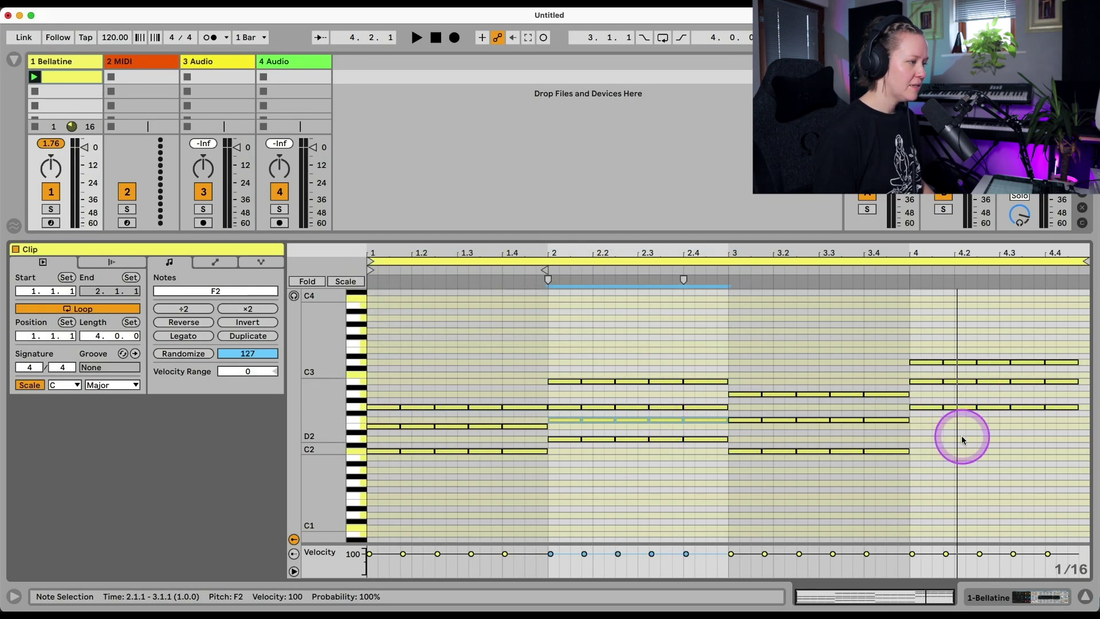
# - Copy the bar-4 B2 notes down to A2 and play the clip to hear the new voicing
pyautogui.moveTo(925, 384); pyautogui.dragTo(1060, 380)
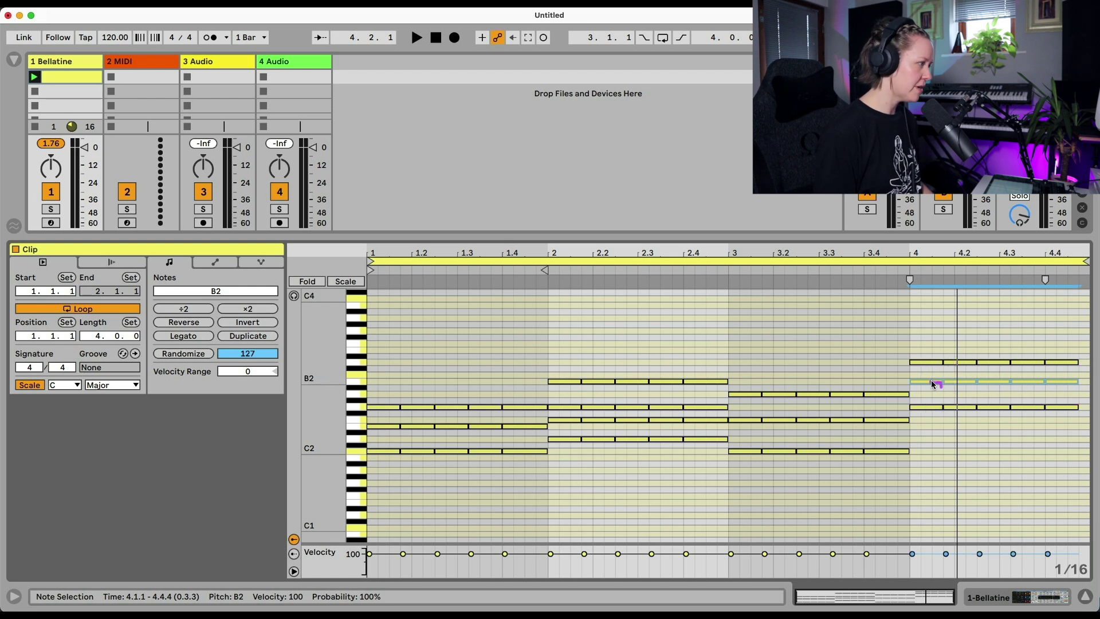
pyautogui.moveTo(933, 385); pyautogui.dragTo(932, 399)
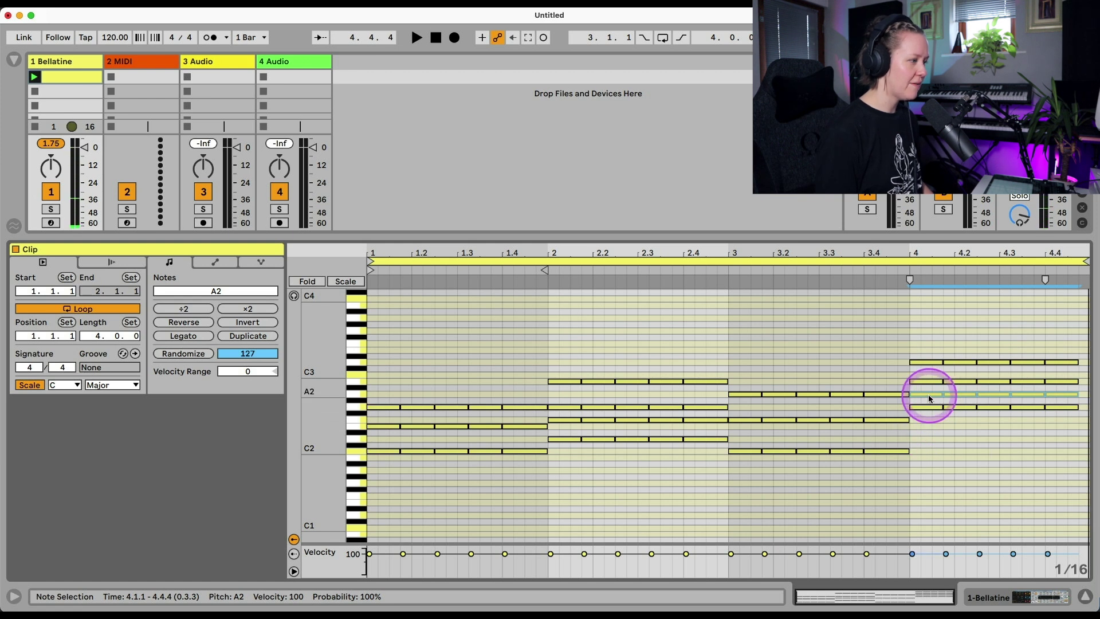
pyautogui.keyDown('shift'); pyautogui.click(928, 395); pyautogui.keyUp('shift')
pyautogui.moveTo(928, 417)
pyautogui.mouseDown()
pyautogui.moveTo(1070, 401)
pyautogui.moveTo(1065, 420)
pyautogui.mouseUp()
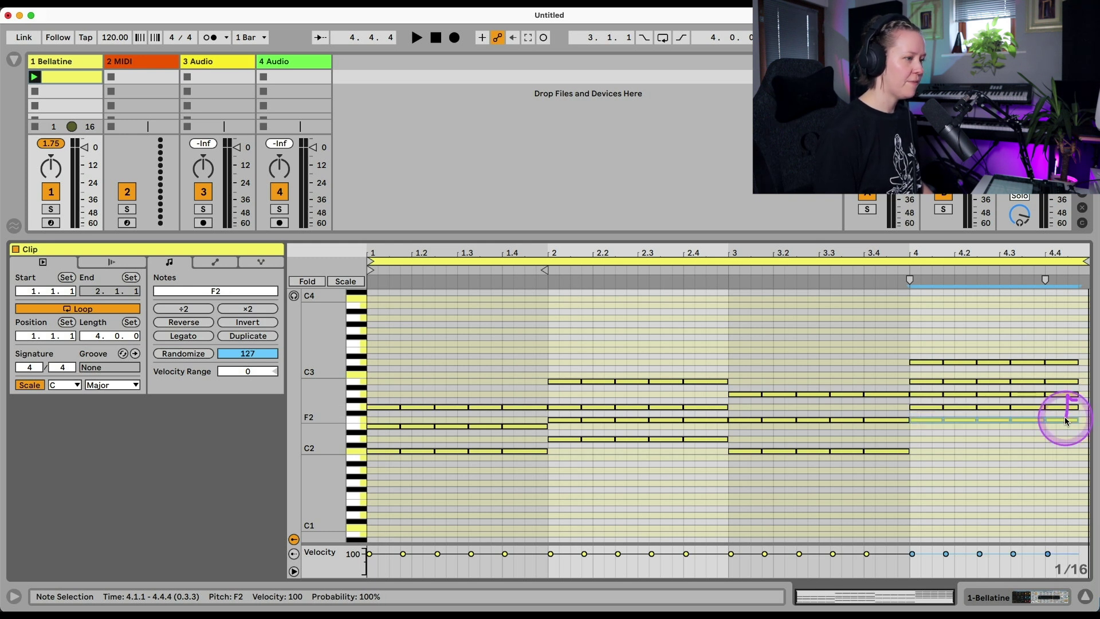
pyautogui.press('space')
# - Drop the bar-4 D3 and G2 notes an octave, stop playback, and bring up the instrument browser
pyautogui.moveTo(951, 340); pyautogui.dragTo(1062, 365)
pyautogui.hotkey('shift', 'Down')
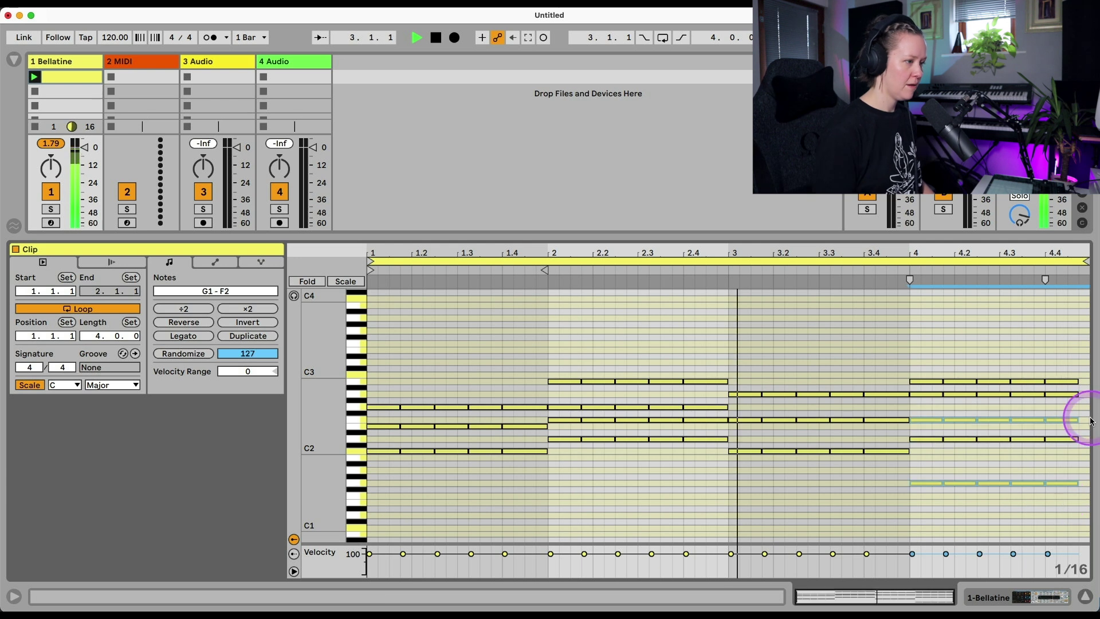
pyautogui.hotkey('shift', 'Down')
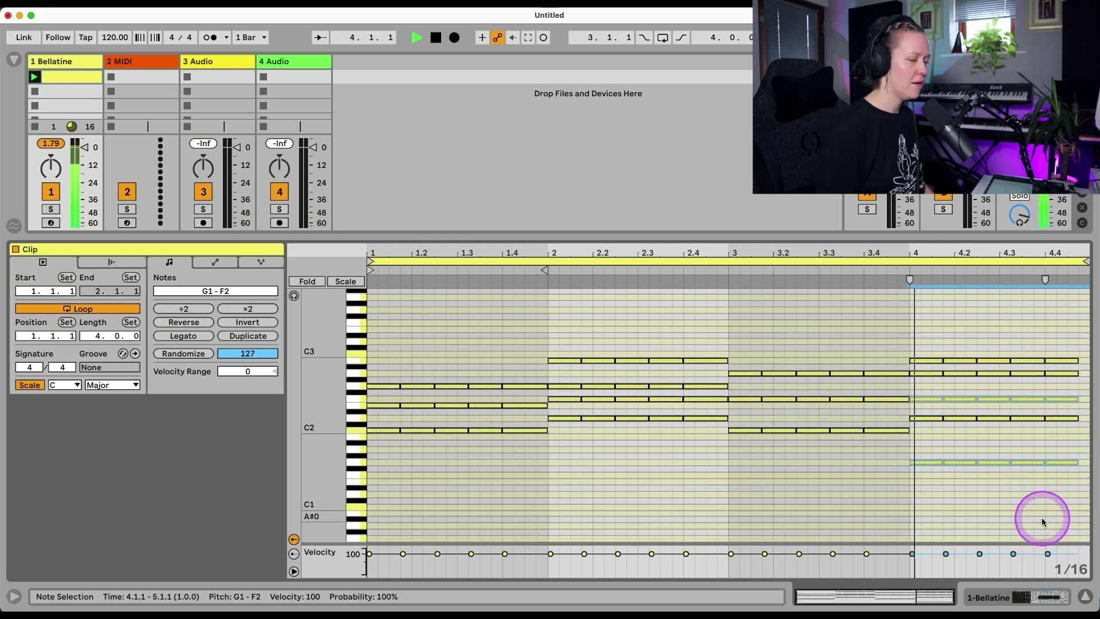
pyautogui.click(1032, 500)
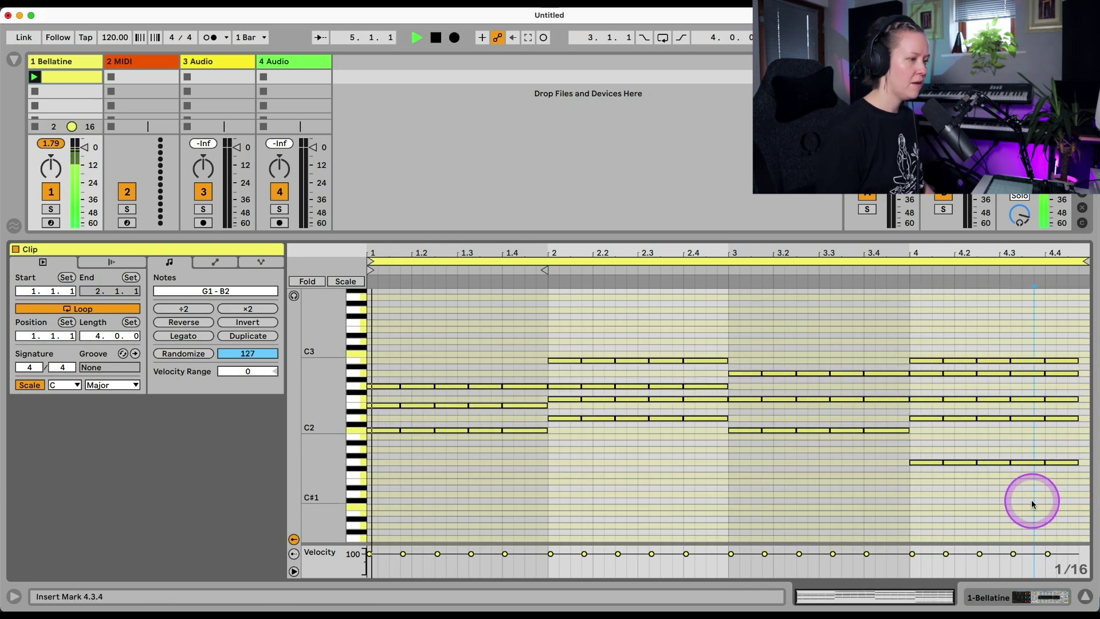
pyautogui.hotkey('shift', 'Tab')
pyautogui.click(13, 59)
pyautogui.press('space')
# - Browse the installed Packs in the browser to find the Upright Piano preset
pyautogui.scroll(-5, 68, 344)
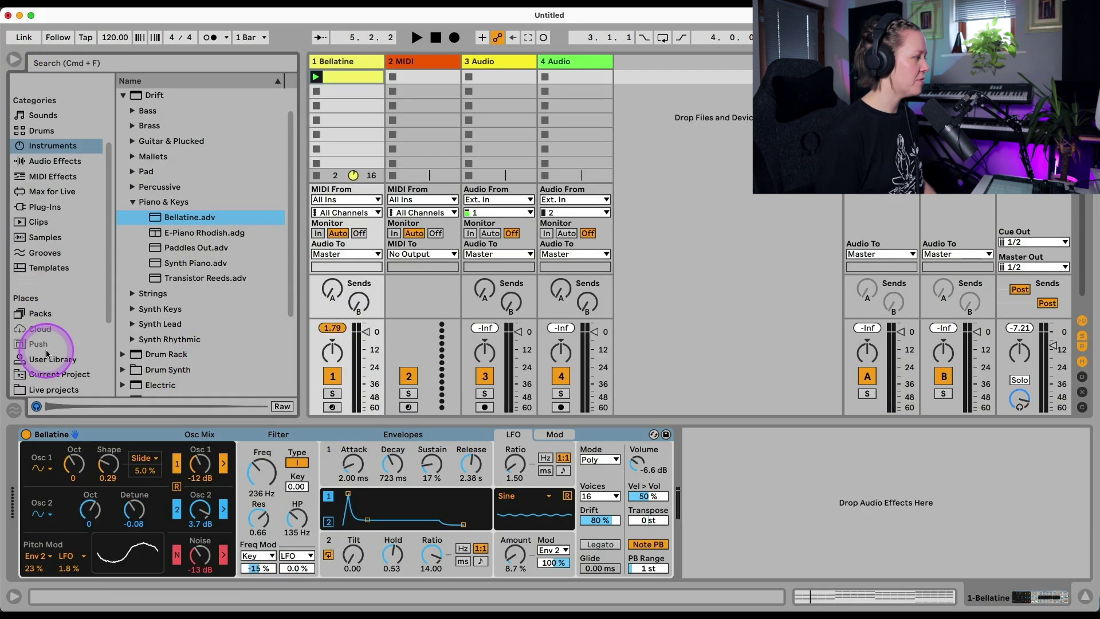
pyautogui.click(38, 288)
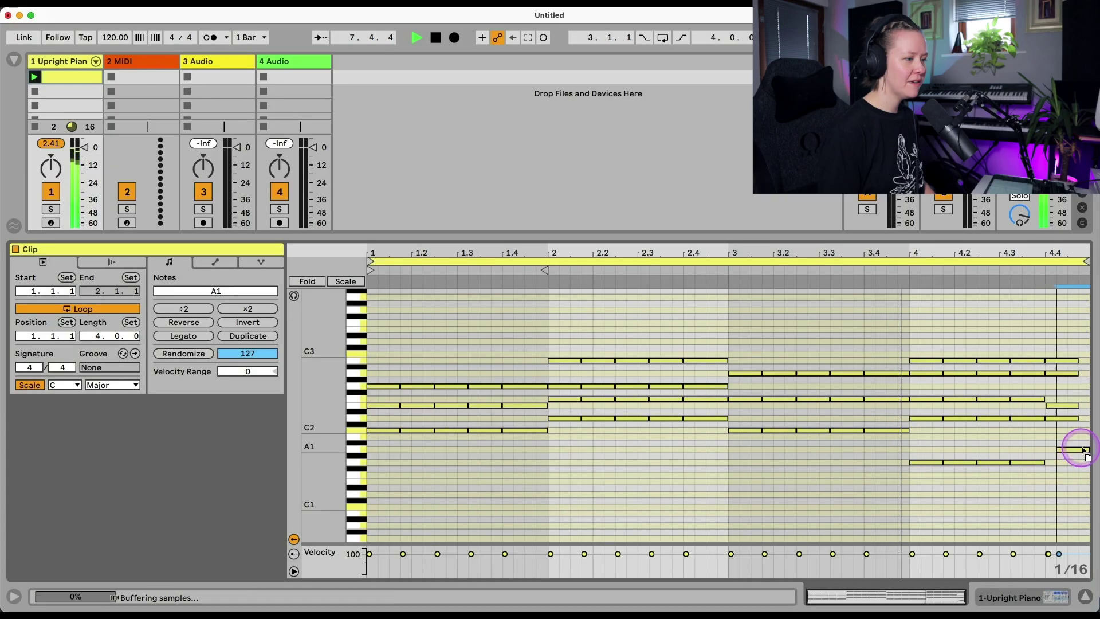
# - Add passing notes: a low note and C2 ending bar 4, plus short E2, C3 and G2 into the next bars
pyautogui.moveTo(1081, 449); pyautogui.dragTo(1022, 450)
pyautogui.doubleClick(1006, 427)
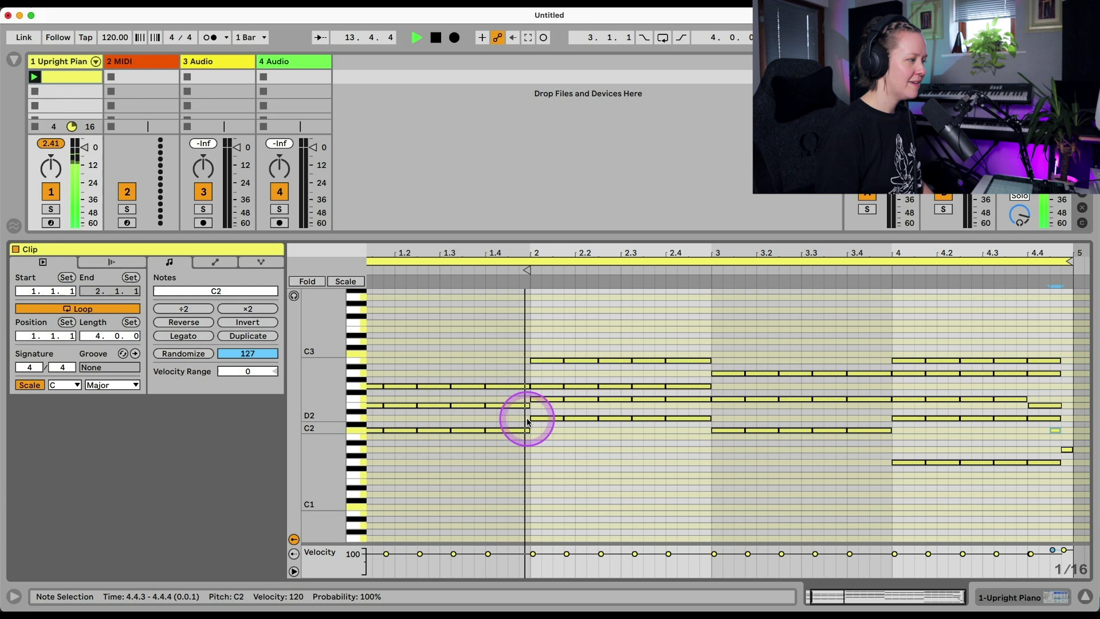
pyautogui.moveTo(526, 410); pyautogui.dragTo(522, 419)
pyautogui.click(526, 406)
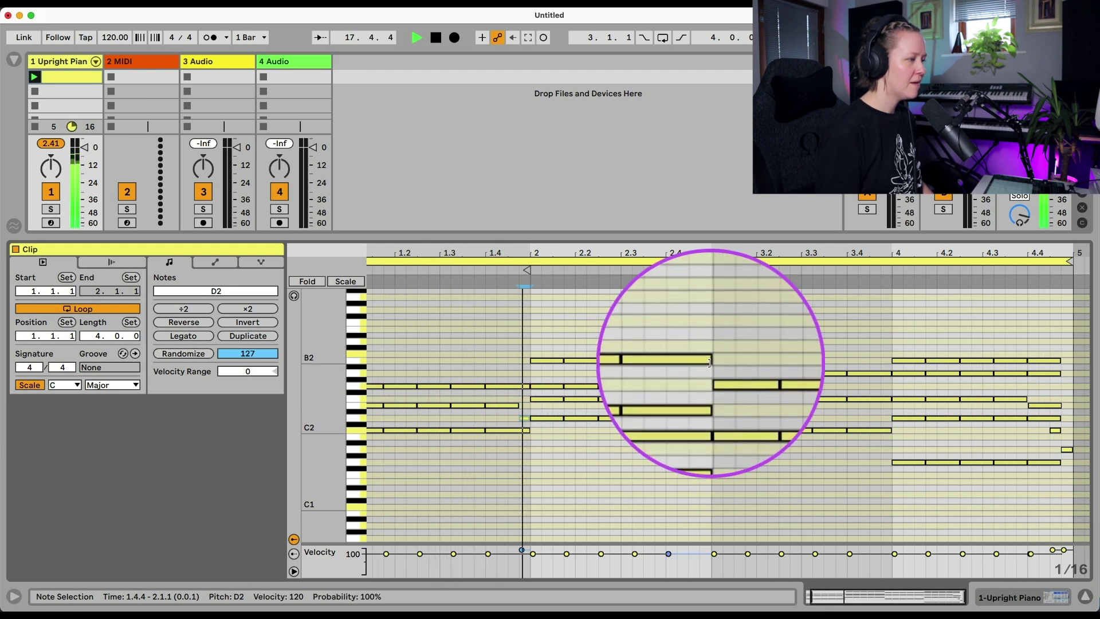
pyautogui.moveTo(671, 361); pyautogui.dragTo(696, 363)
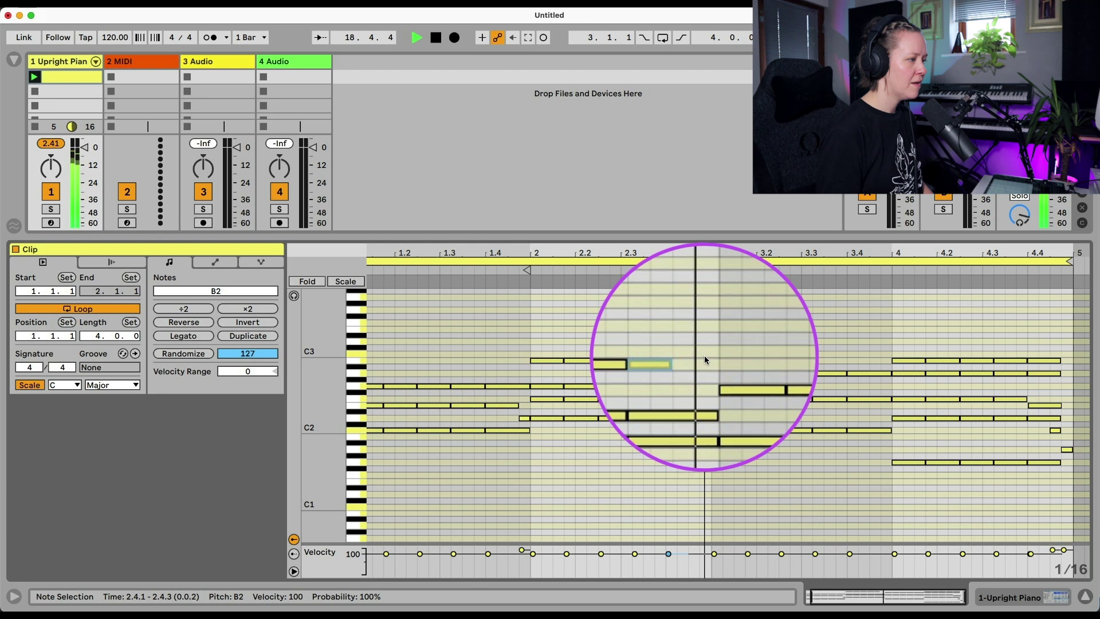
pyautogui.click(705, 353)
pyautogui.moveTo(850, 374)
pyautogui.mouseDown()
pyautogui.moveTo(890, 376)
pyautogui.moveTo(875, 378)
pyautogui.mouseUp()
pyautogui.click(888, 386)
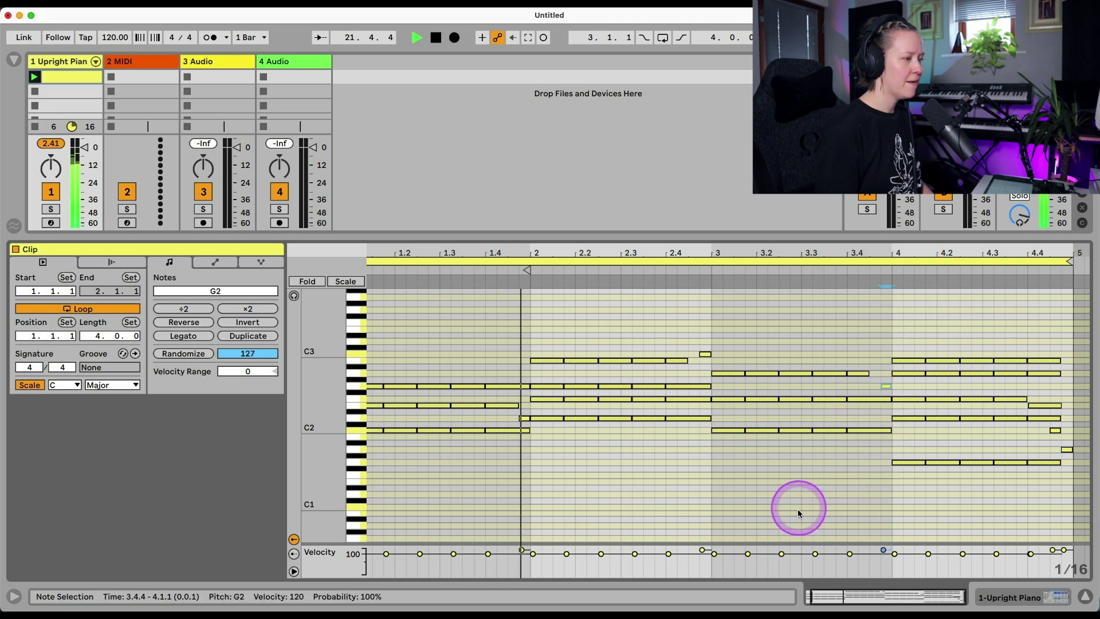
# - Add a short A2 passing note in bar 3, select all notes, and lower Randomize to 43
pyautogui.click(874, 370)
pyautogui.doubleClick(875, 373)
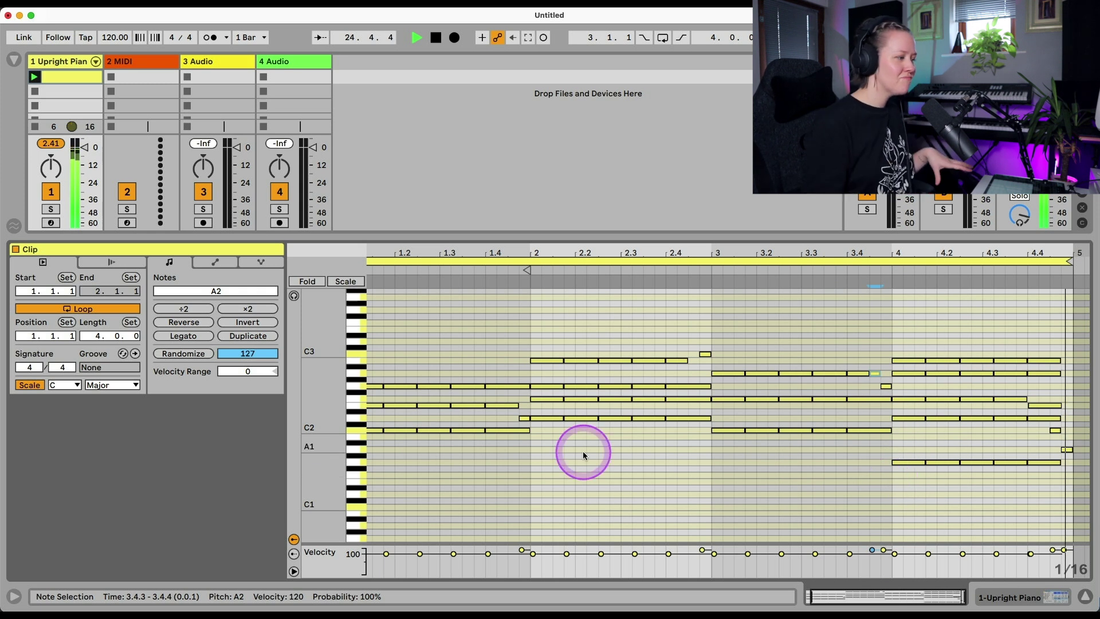
pyautogui.click(600, 507)
pyautogui.press('super+a')
pyautogui.moveTo(233, 363); pyautogui.dragTo(246, 359)
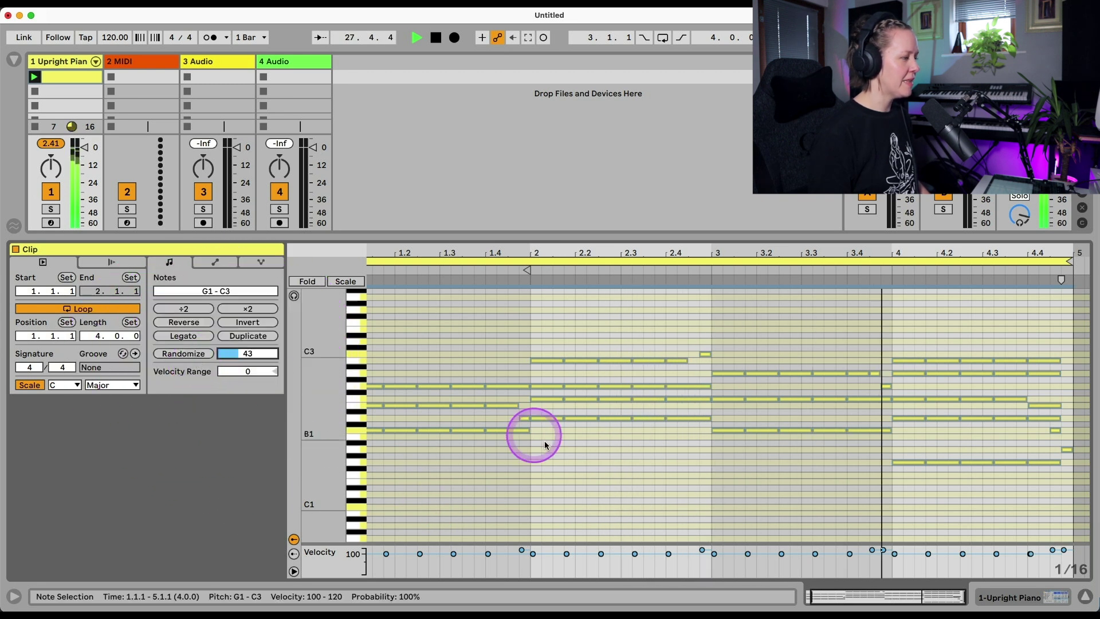
# - Randomize all note velocities, randomize again at amount 38, then open the More Time set
pyautogui.click(183, 353)
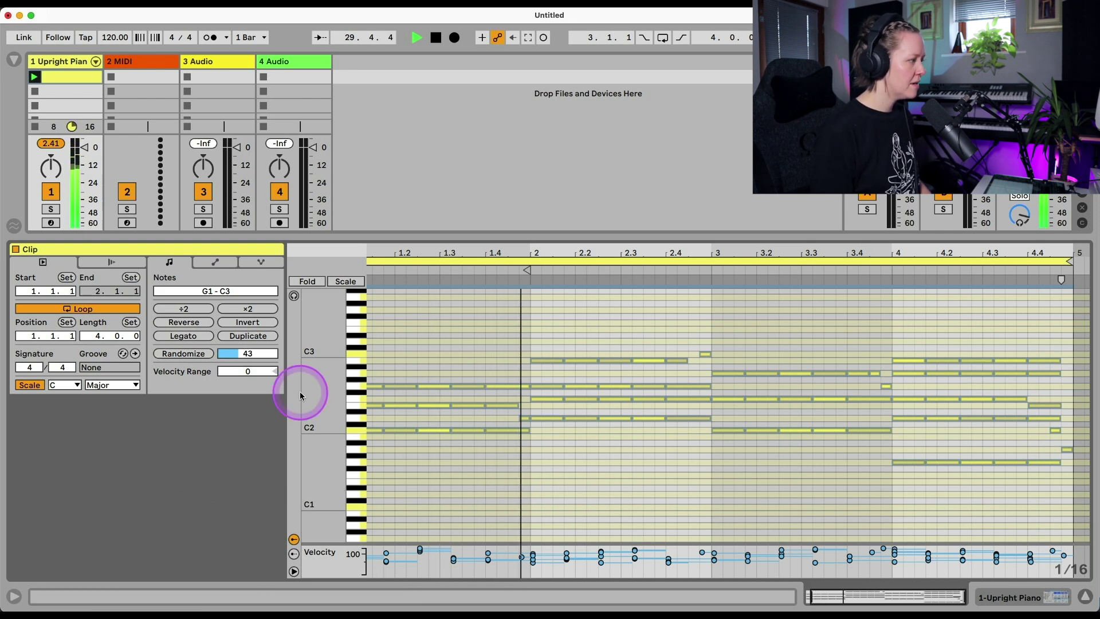
pyautogui.moveTo(235, 354); pyautogui.dragTo(243, 358)
pyautogui.click(195, 354)
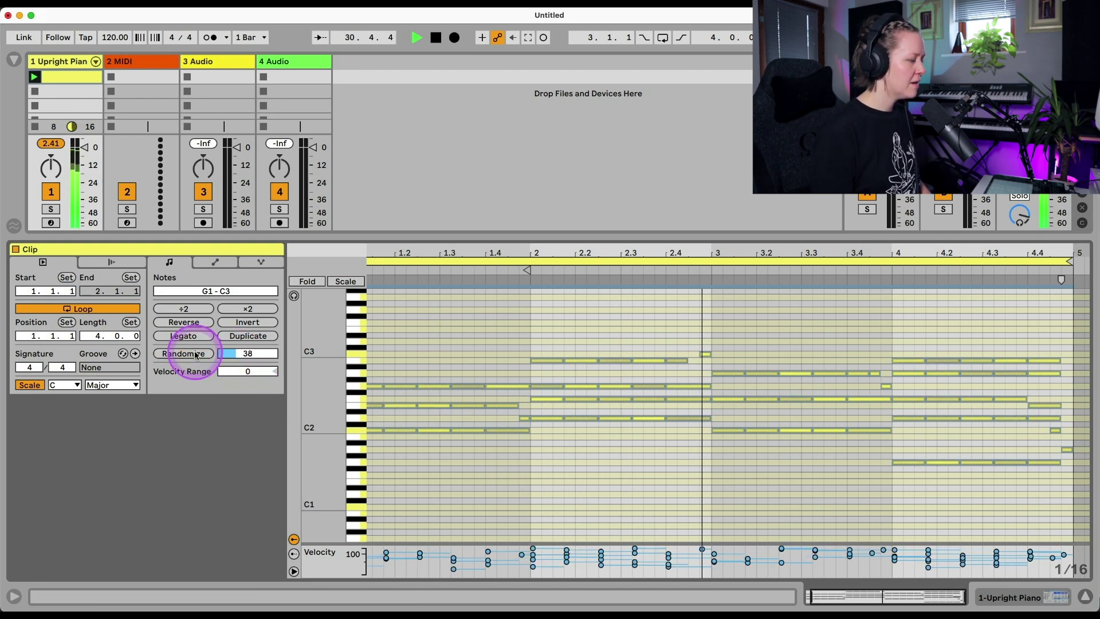
pyautogui.click(453, 570)
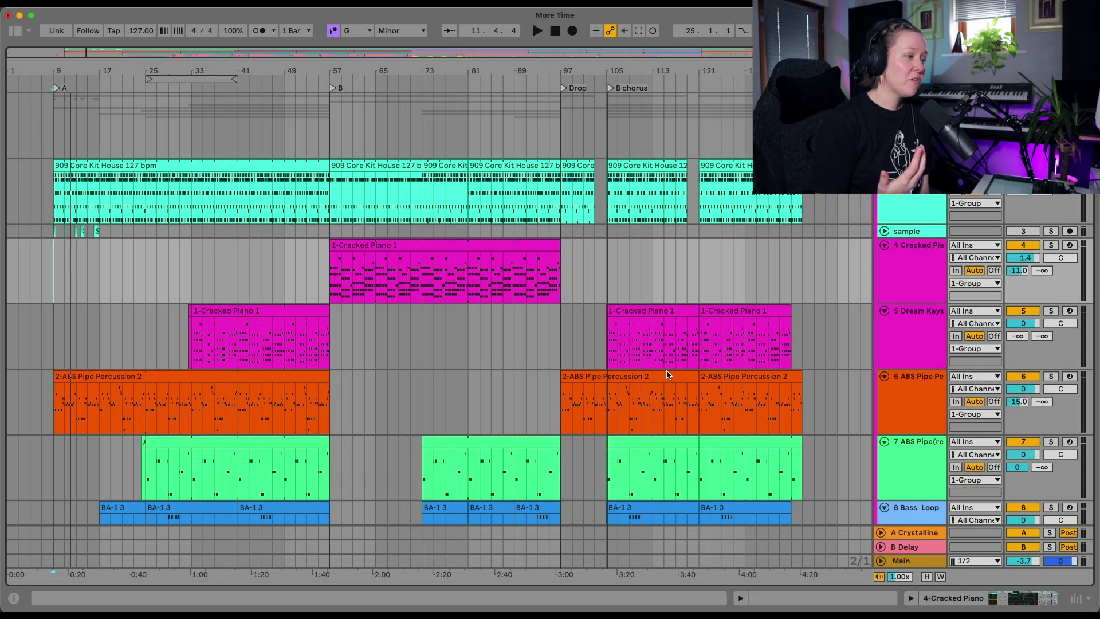
# - Show track 4's Cracked Piano device and expand the browser's Meld folder to list Cracked Piano.adv
pyautogui.scroll(-3, 703, 468)
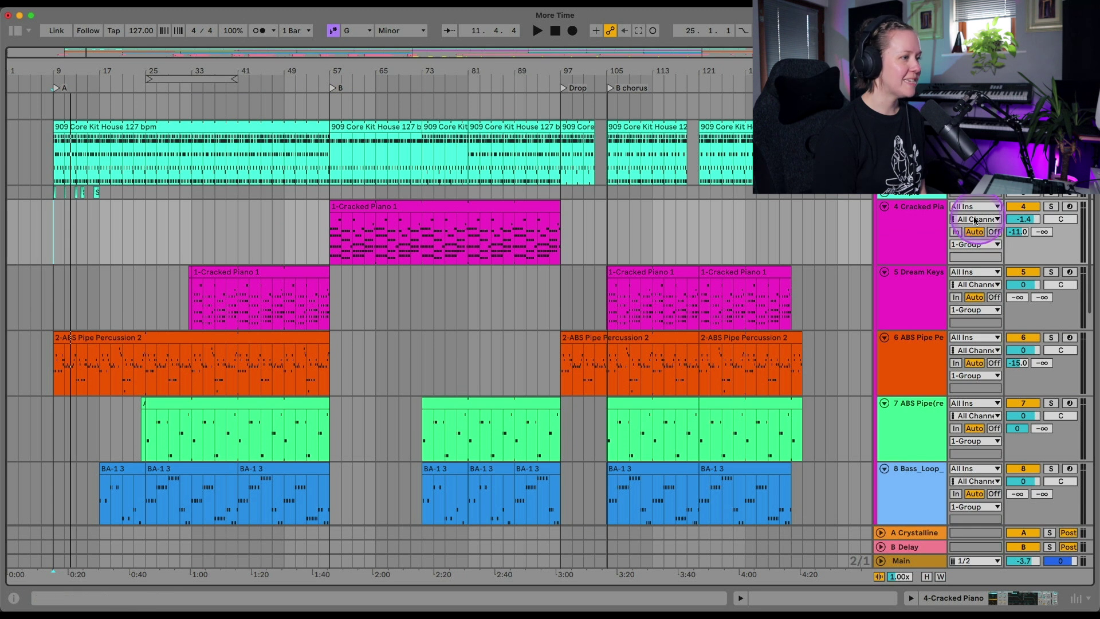
pyautogui.doubleClick(924, 228)
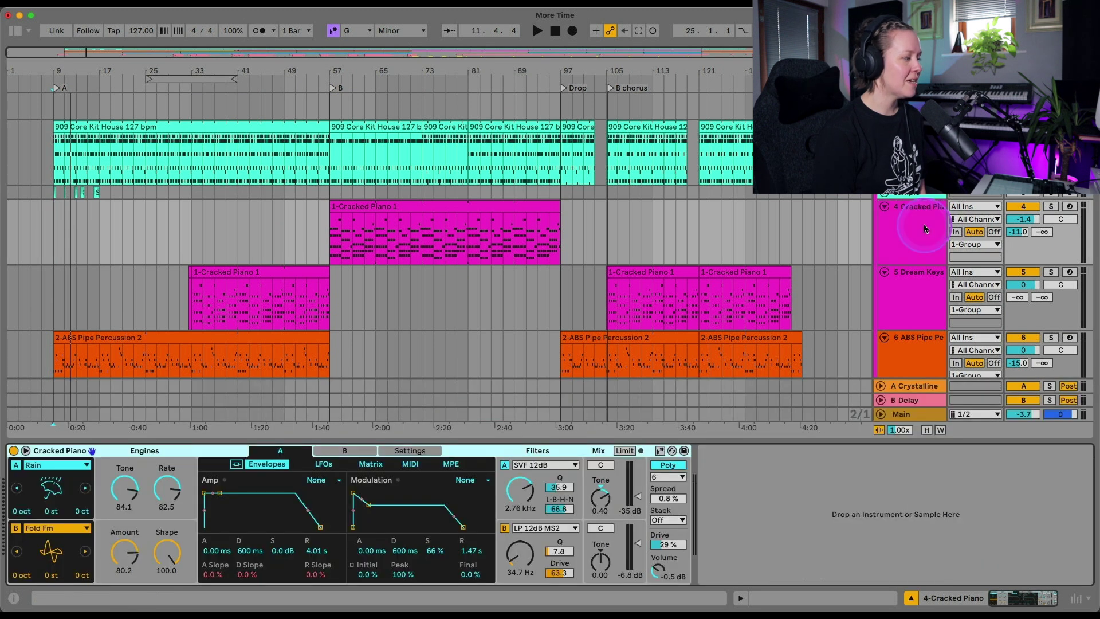
pyautogui.click(16, 32)
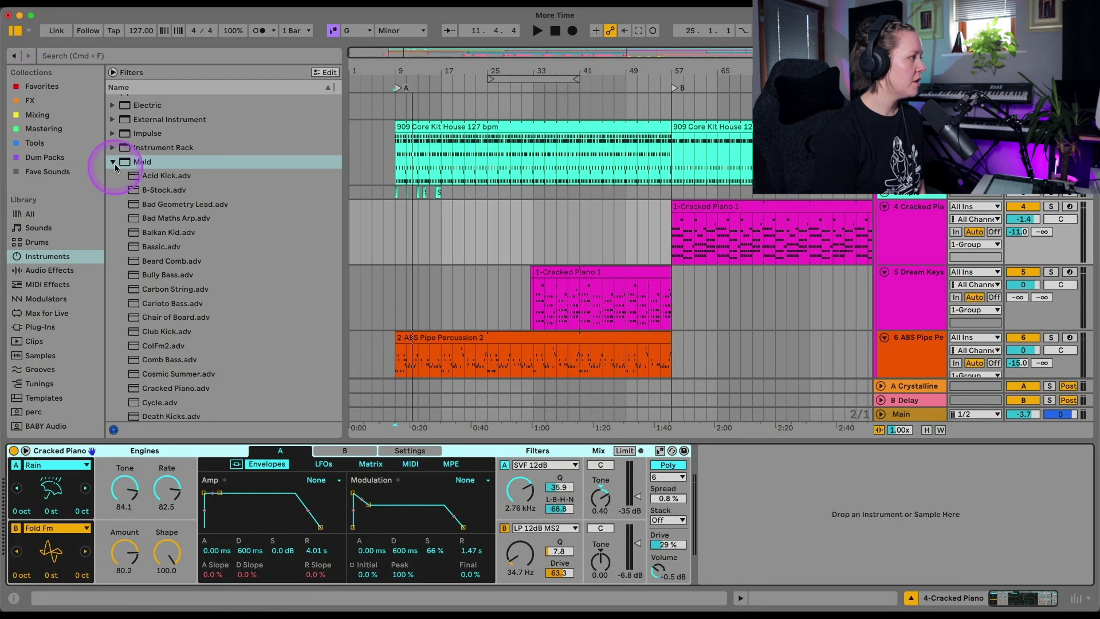
pyautogui.click(113, 162)
pyautogui.click(112, 343)
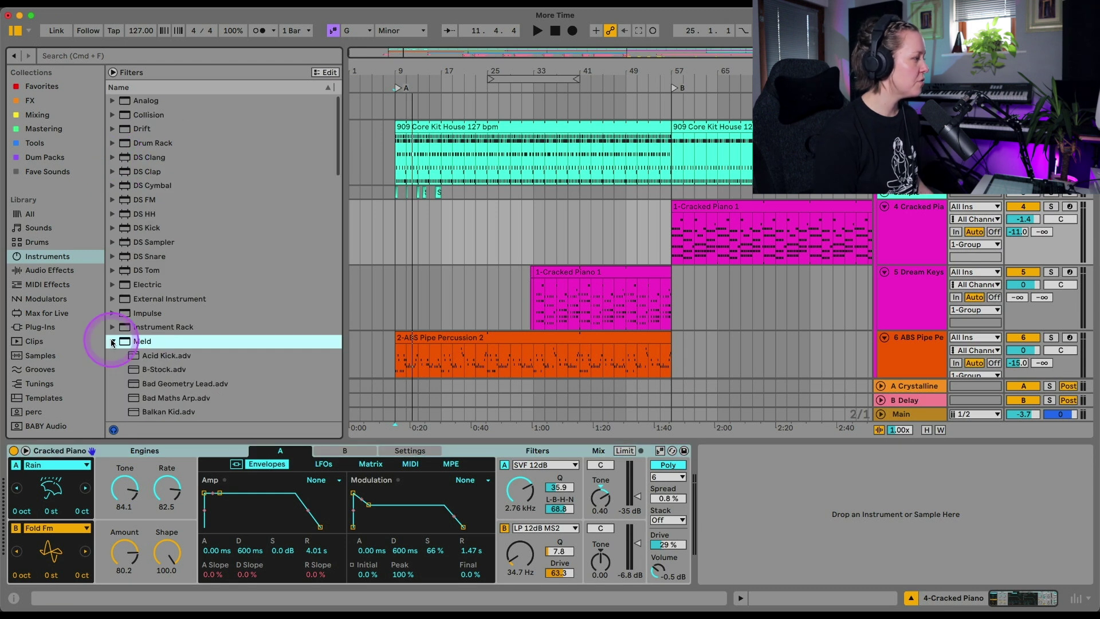
pyautogui.scroll(-2, 191, 355)
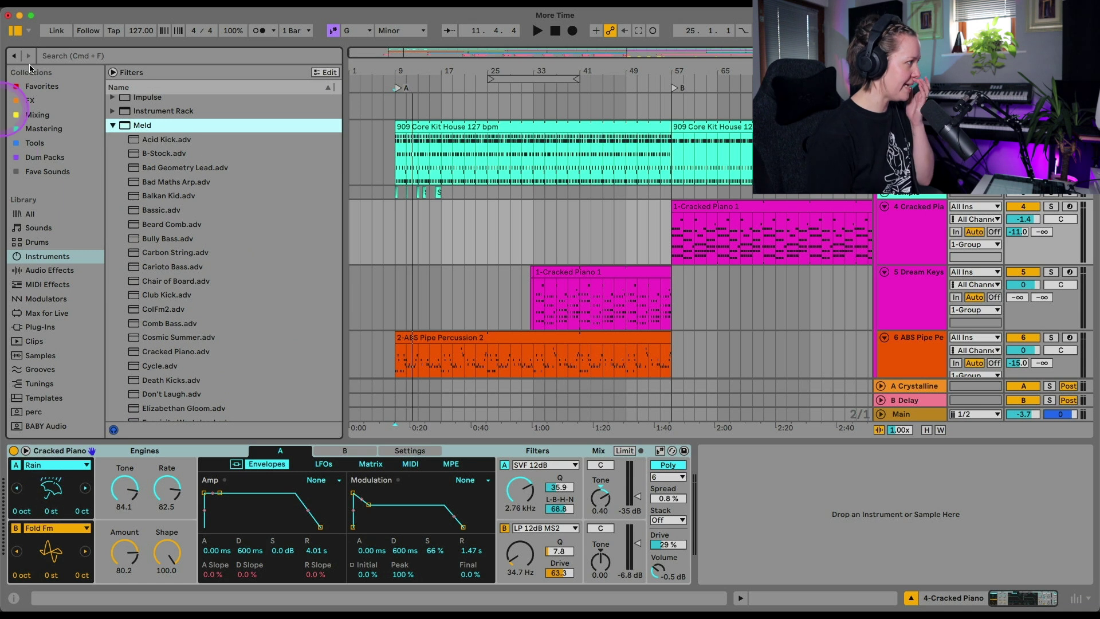
# - Hide the browser, solo the Cracked Piano track and listen from bar 57
pyautogui.click(19, 35)
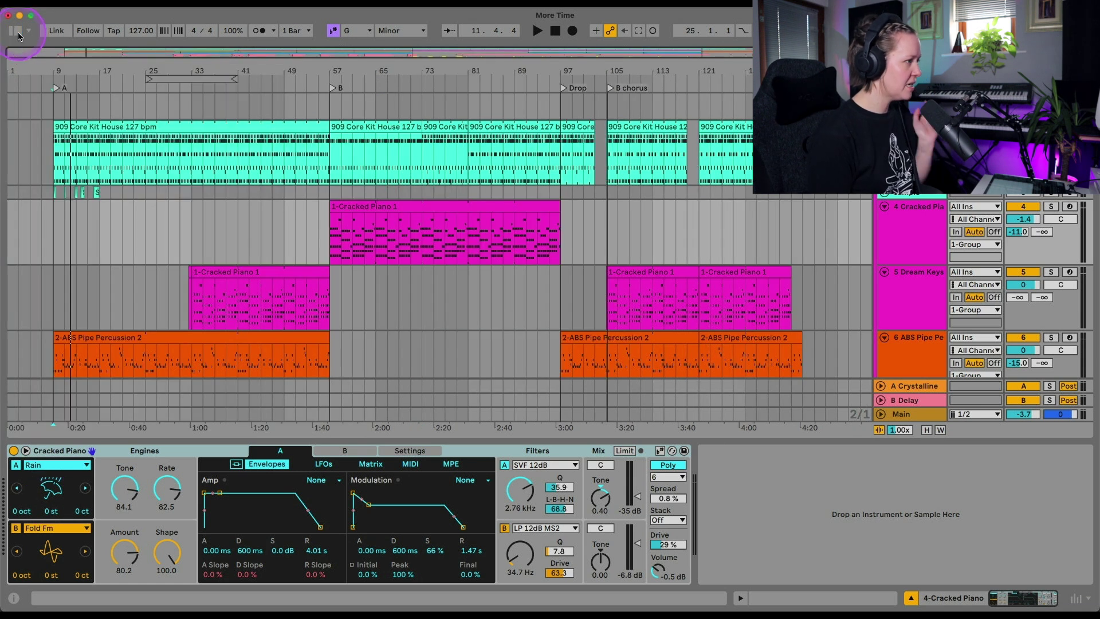
pyautogui.click(322, 234)
pyautogui.click(1050, 207)
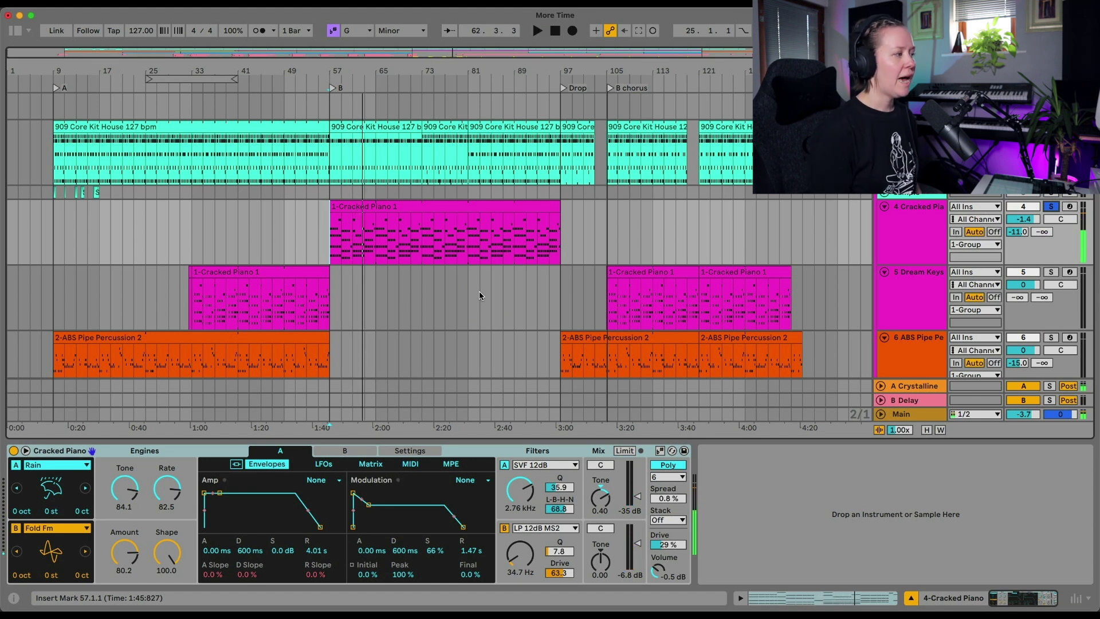
pyautogui.press('space')
# - Open the 1-Cracked Piano 1 clip's notes in an enlarged editor
pyautogui.click(427, 203)
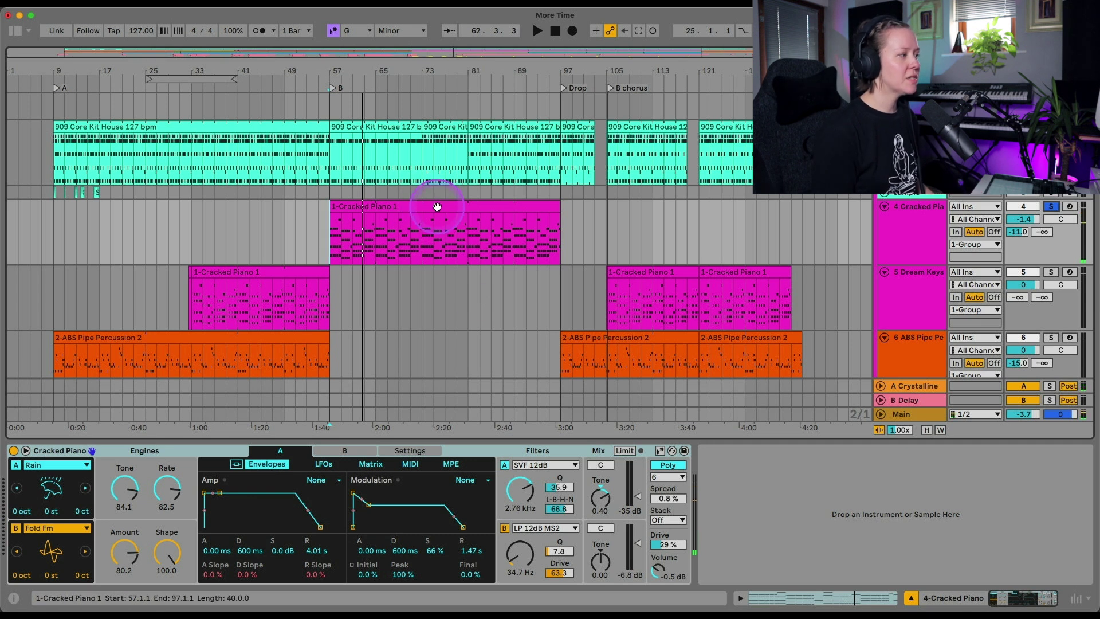
pyautogui.doubleClick(428, 203)
pyautogui.moveTo(504, 349); pyautogui.dragTo(504, 227)
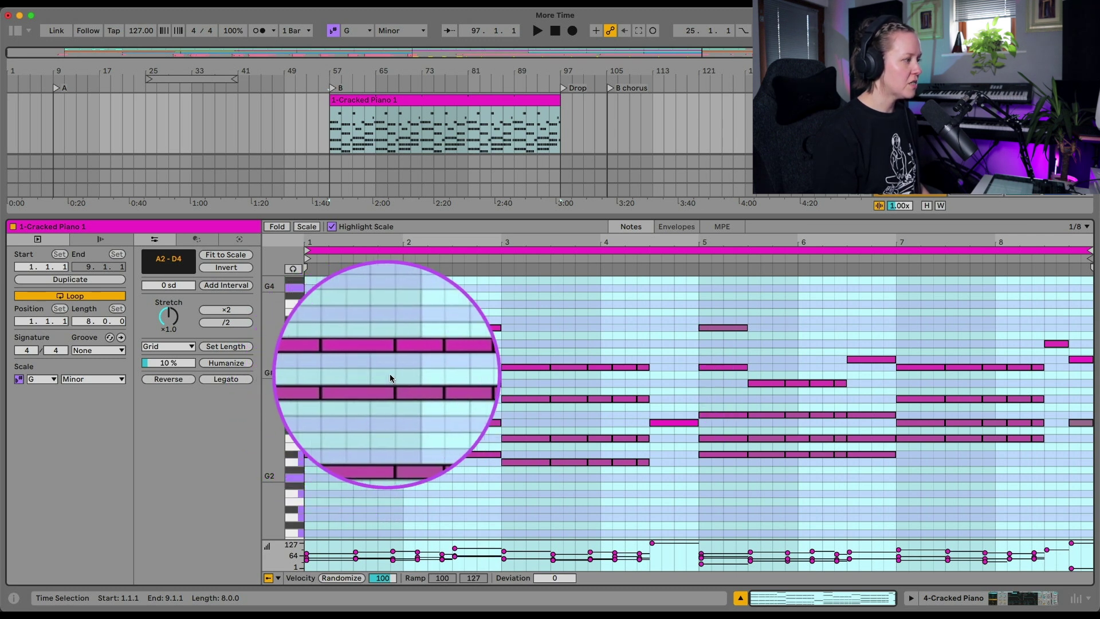
# - Play the Cracked Piano chord loop, then switch the clip editor to the MPE view
pyautogui.press('space')
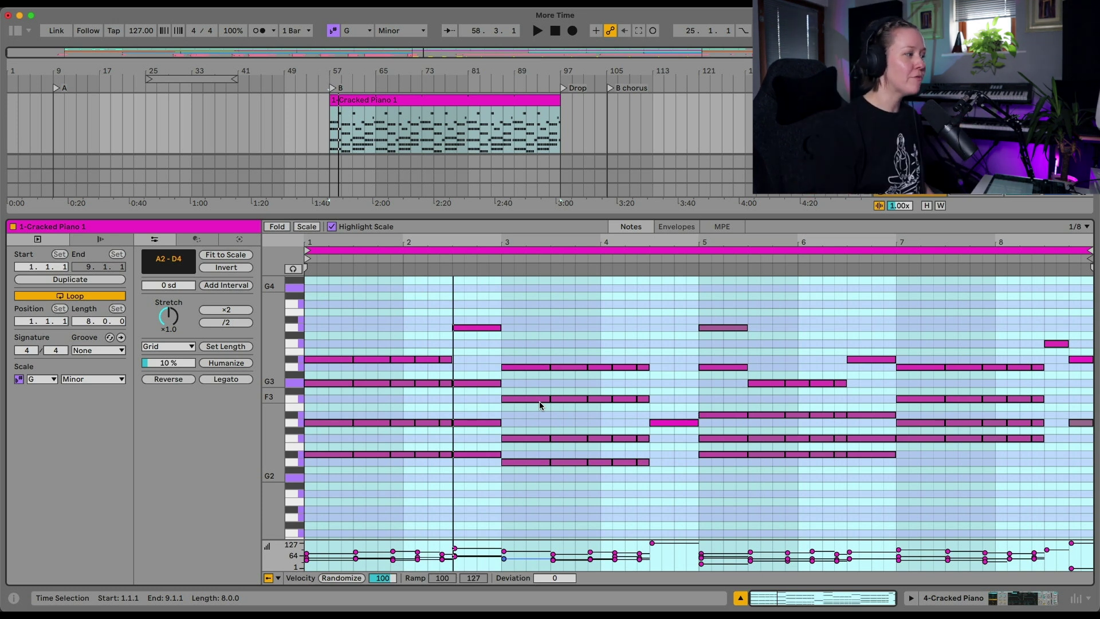
pyautogui.press('space')
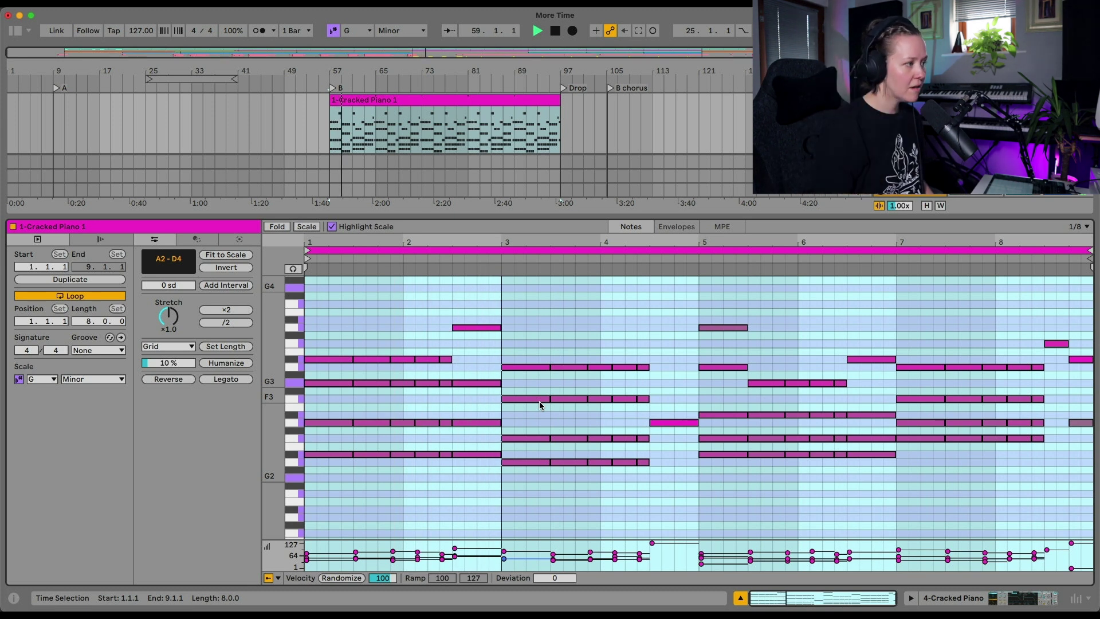
pyautogui.press('space')
pyautogui.click(723, 228)
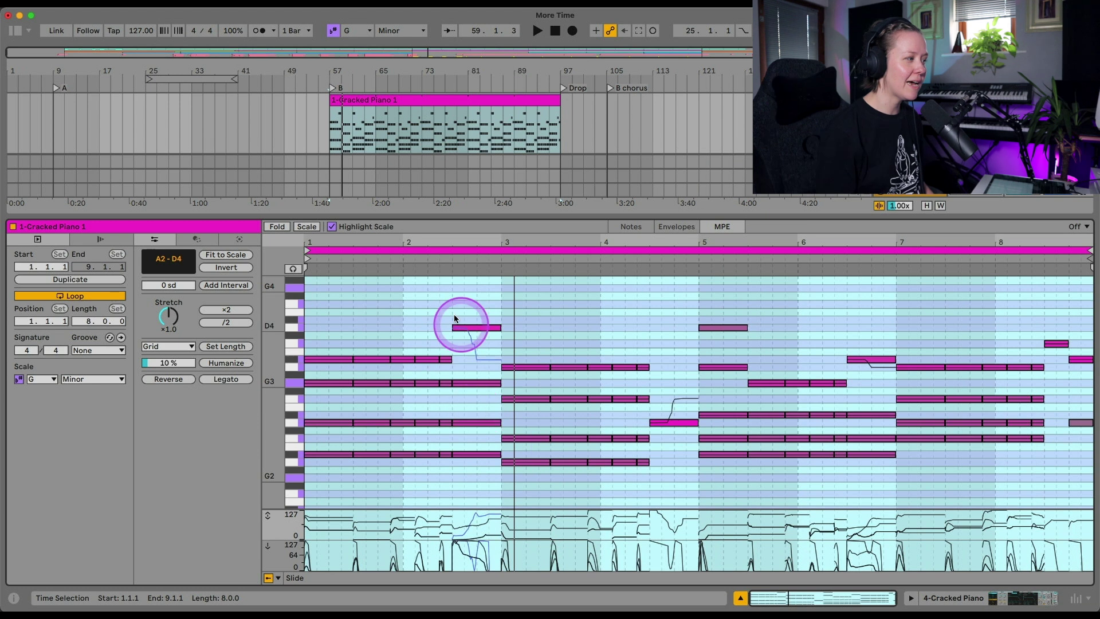
# - Play the chords from inside the clip, inspecting the bar-6 note's MPE curves, then stop
pyautogui.click(448, 297)
pyautogui.press('space')
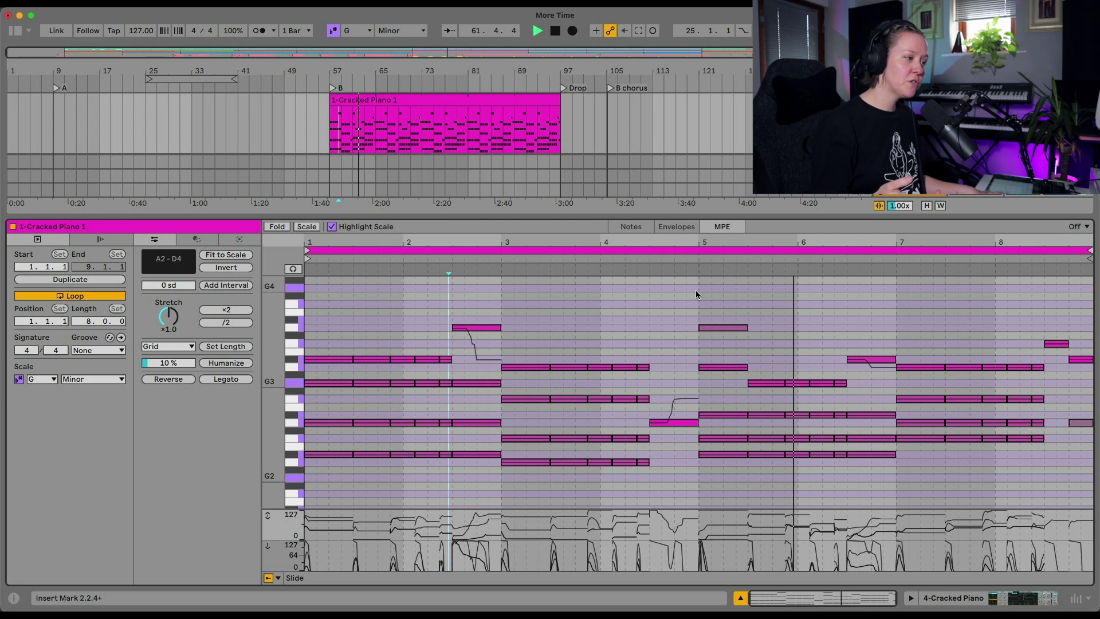
pyautogui.click(876, 376)
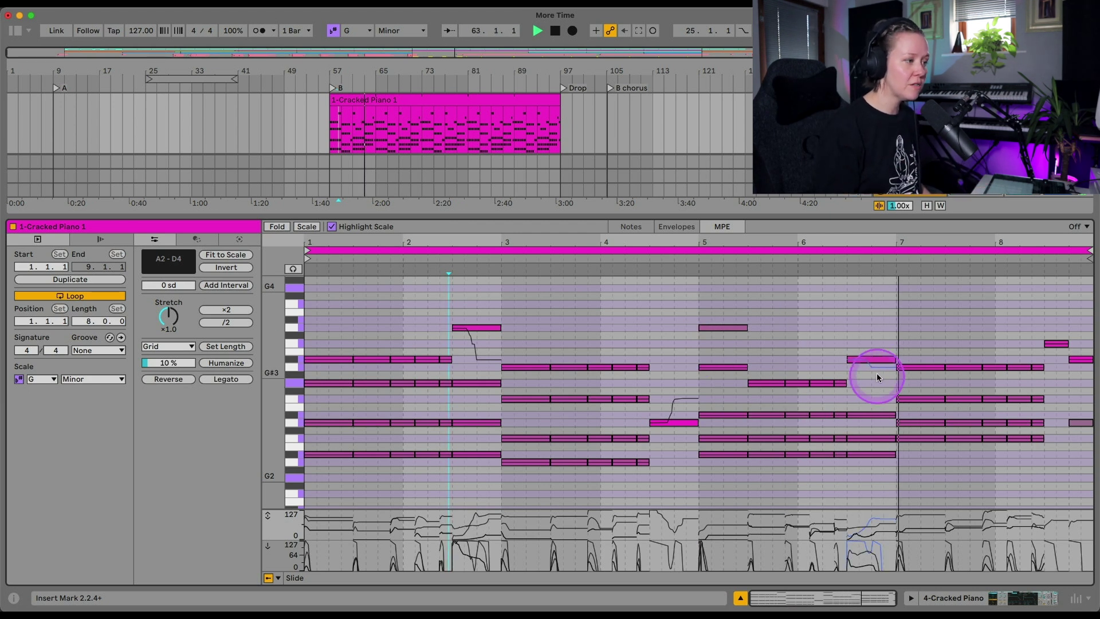
pyautogui.click(869, 372)
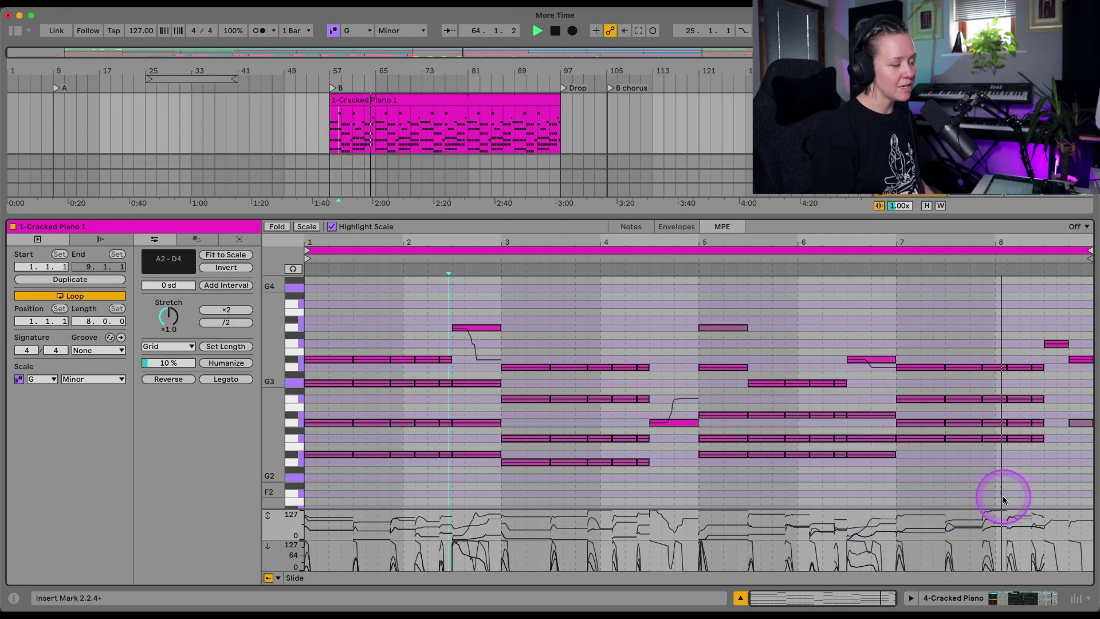
pyautogui.press('space')
pyautogui.click(630, 212)
# - Reopen the bar-57 clip to switch its editor back to notes, then close Clip View
pyautogui.moveTo(630, 215); pyautogui.dragTo(628, 515)
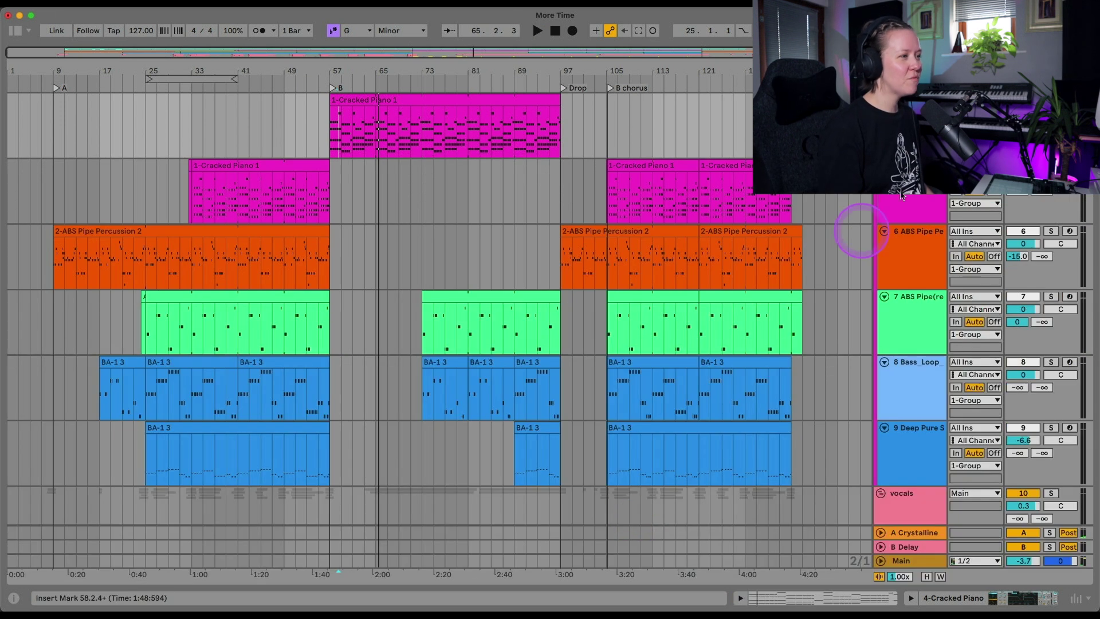
pyautogui.doubleClick(434, 104)
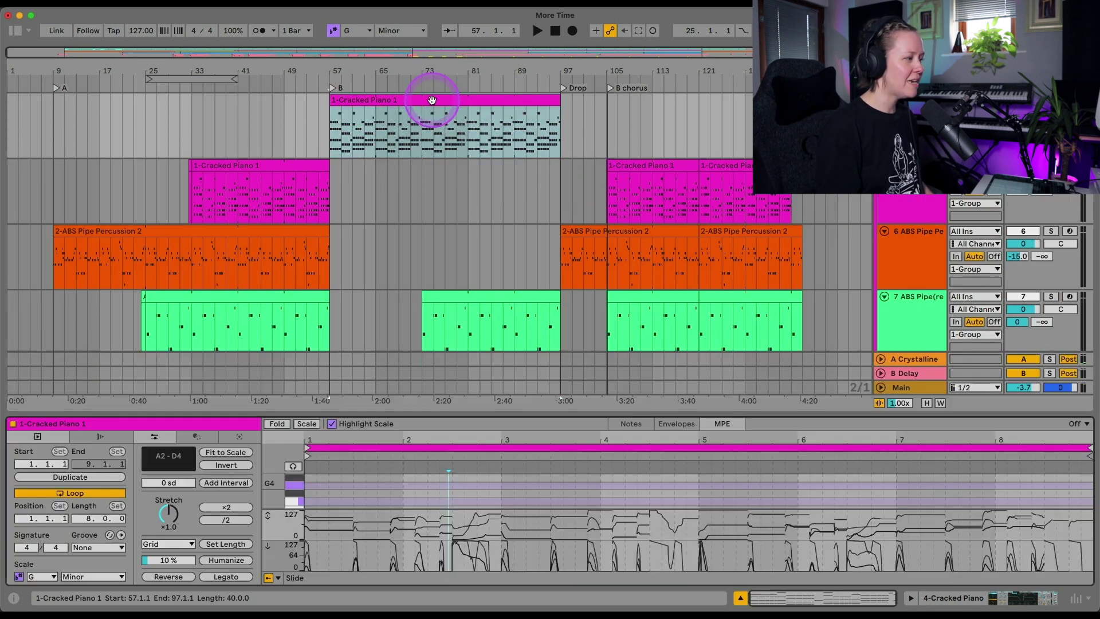
pyautogui.click(630, 424)
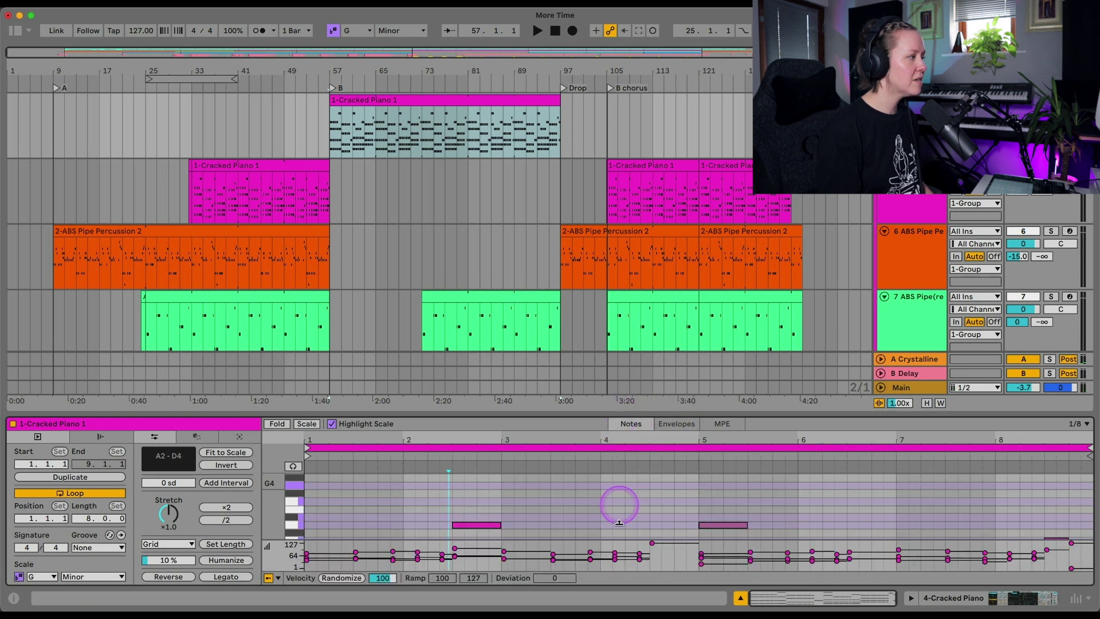
pyautogui.click(320, 199)
# - Show the Dream Keys track's devices and play the arrangement from bar 33
pyautogui.click(913, 196)
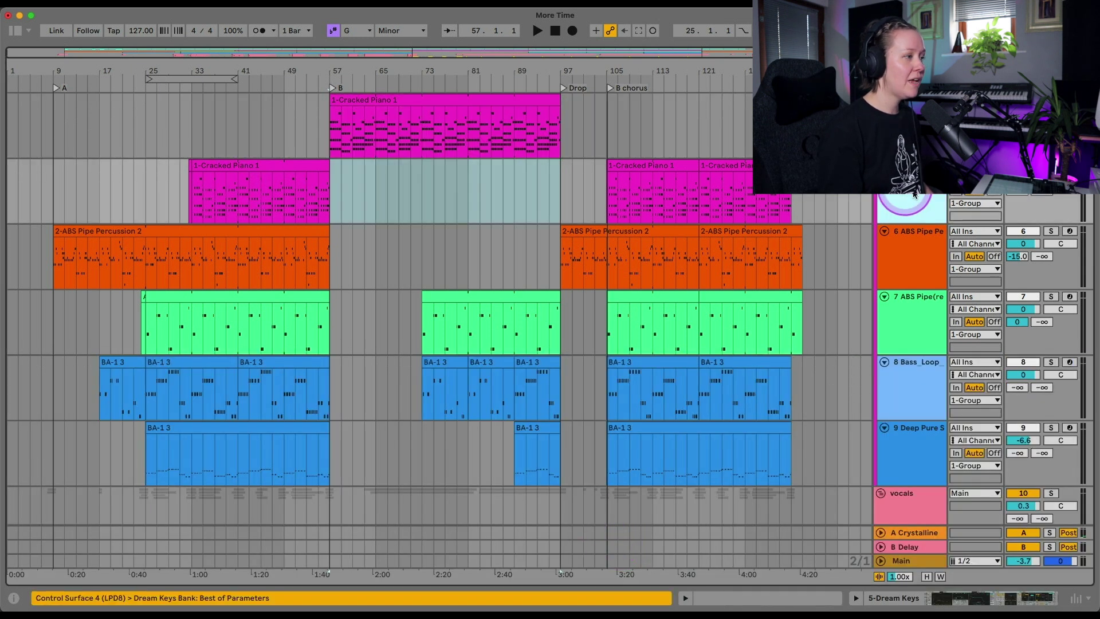
pyautogui.click(609, 578)
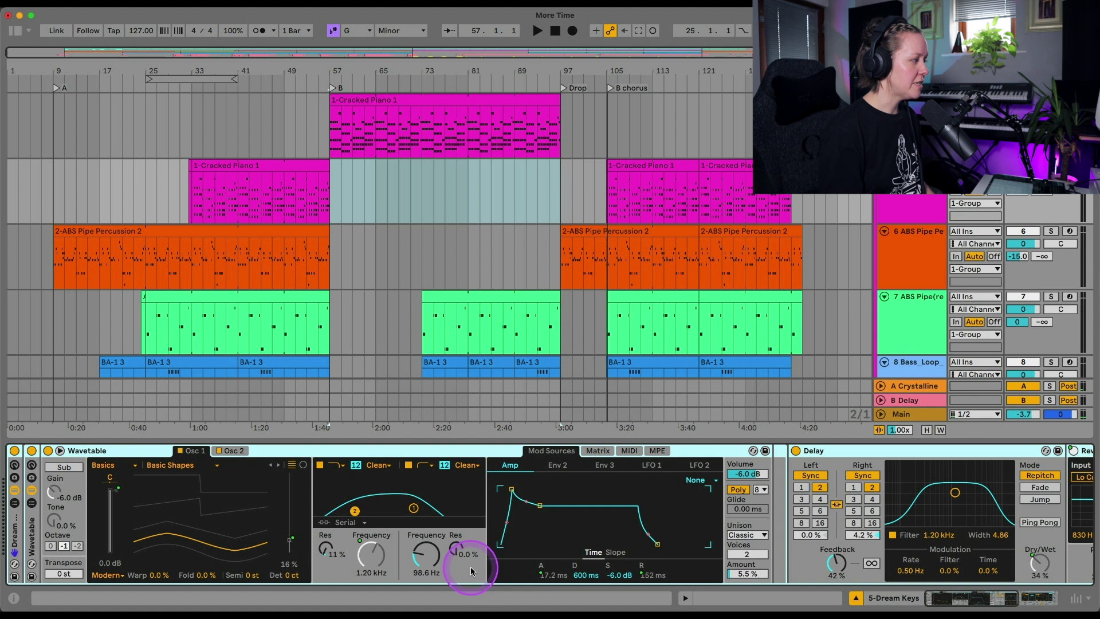
pyautogui.hscroll(10, 722, 521)
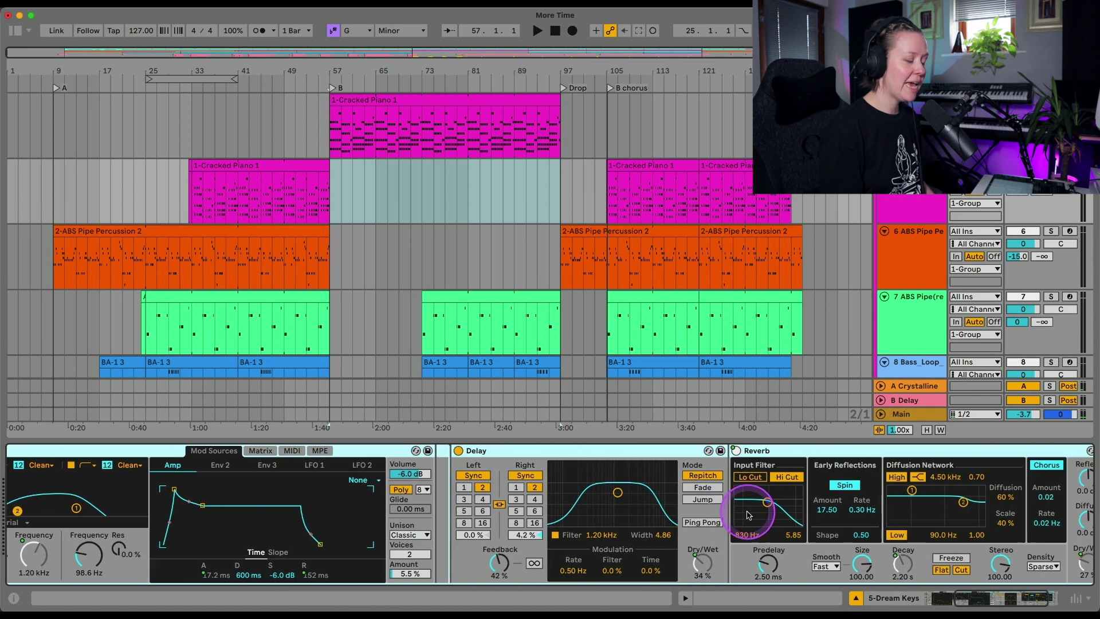
pyautogui.hscroll(-10, 747, 514)
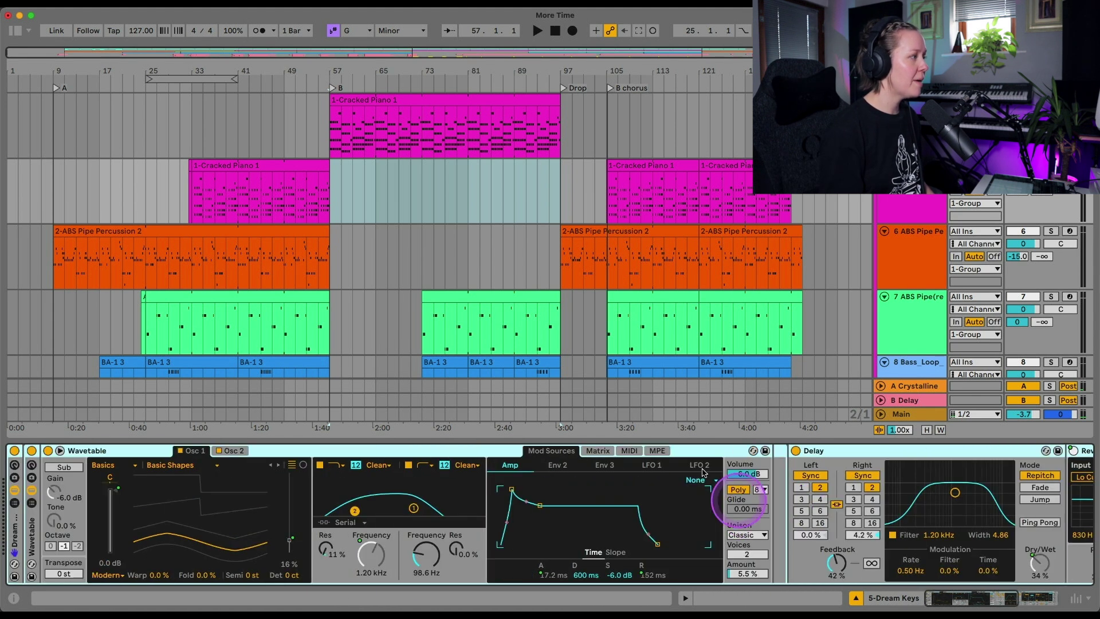
pyautogui.click(192, 199)
pyautogui.press('space')
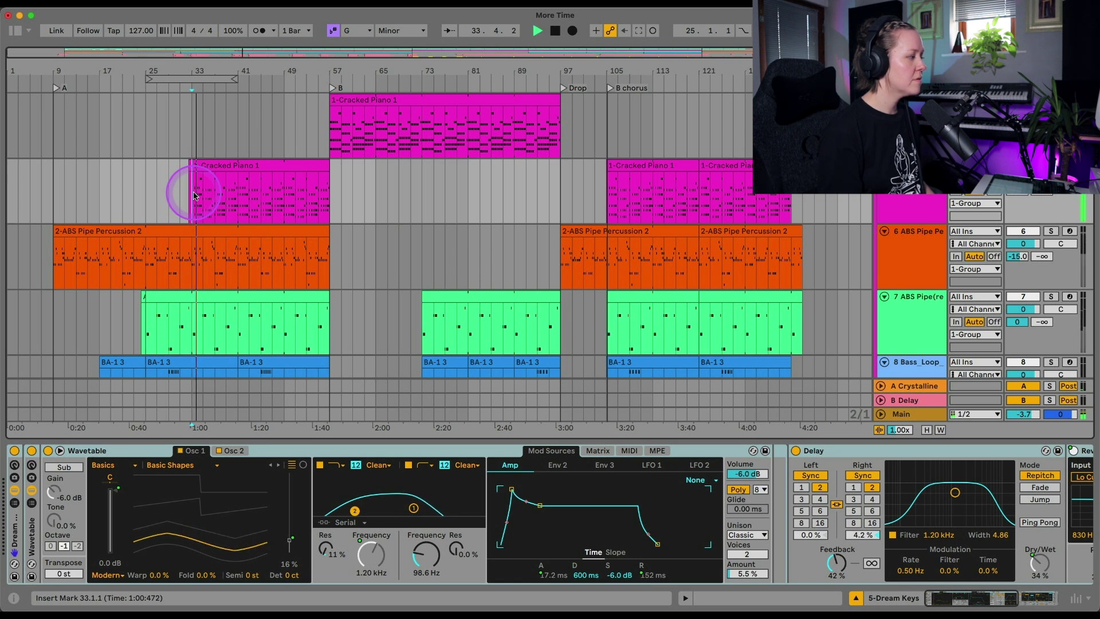
# - Fold the Dream Keys devices into the rack and display its eight macro knobs
pyautogui.click(17, 526)
pyautogui.click(15, 464)
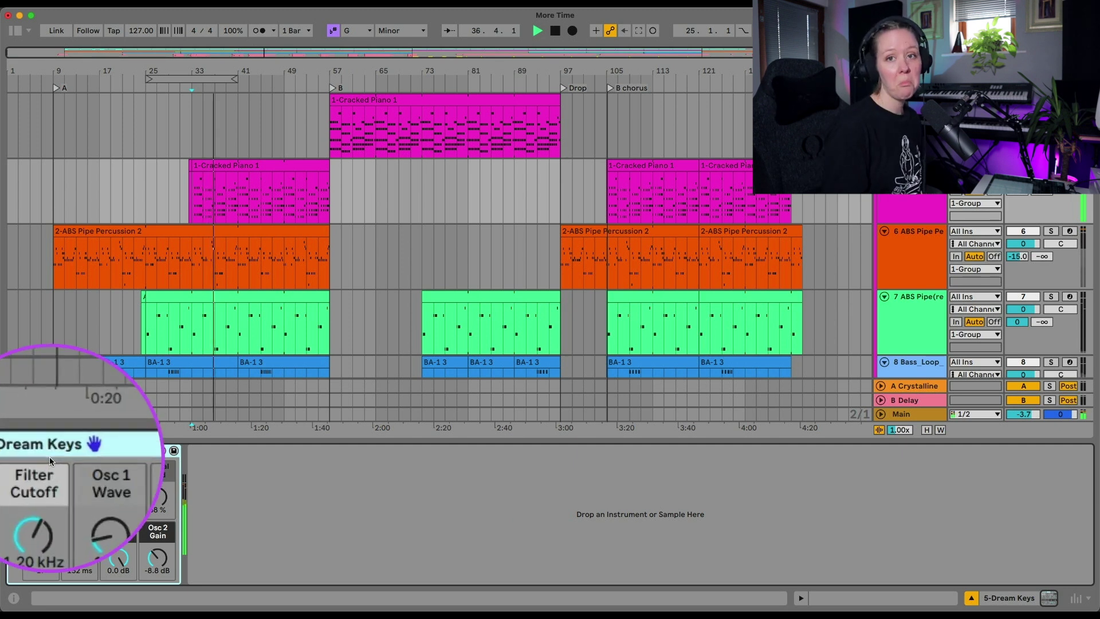
pyautogui.scroll(5, 238, 167)
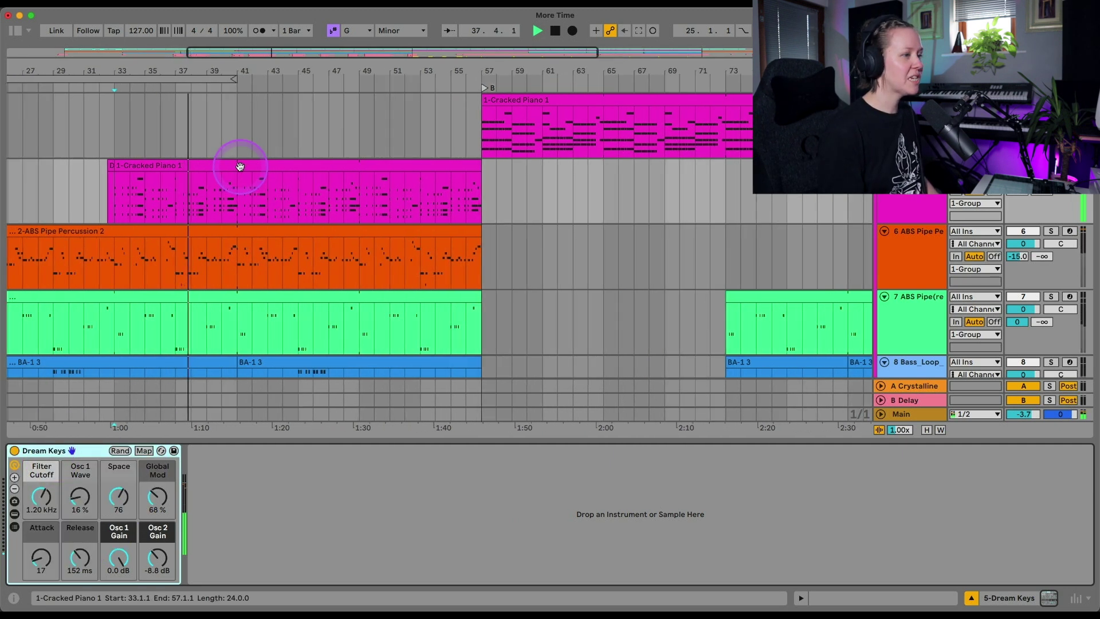
pyautogui.hscroll(-5, 239, 166)
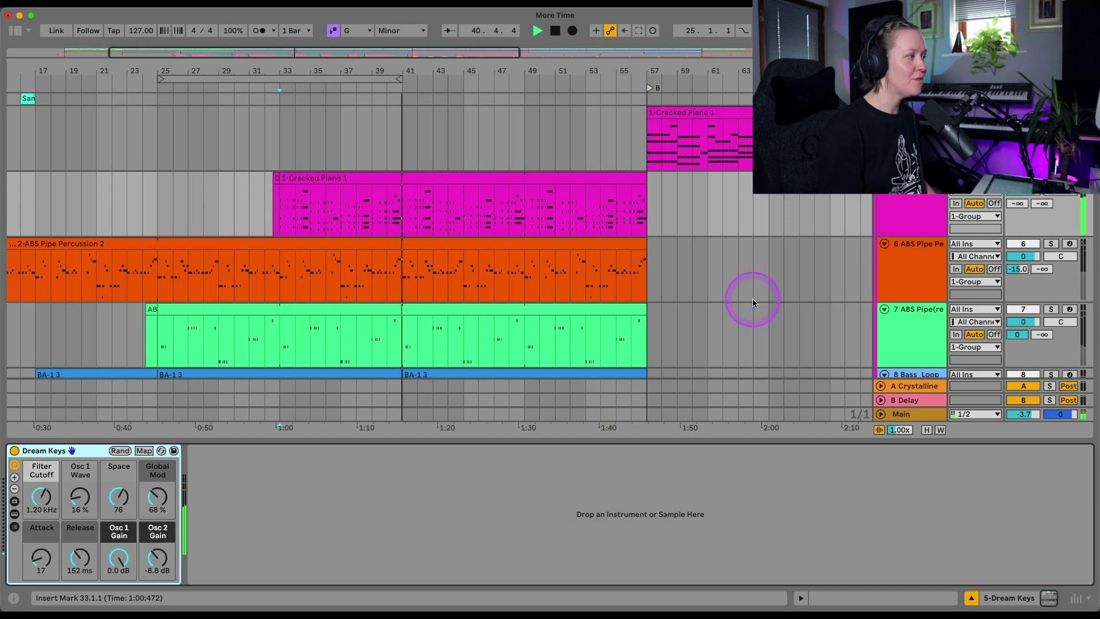
# - Stop playback and open the Dream Keys clip starting at bar 33 in an enlarged piano roll
pyautogui.press('space')
pyautogui.doubleClick(485, 191)
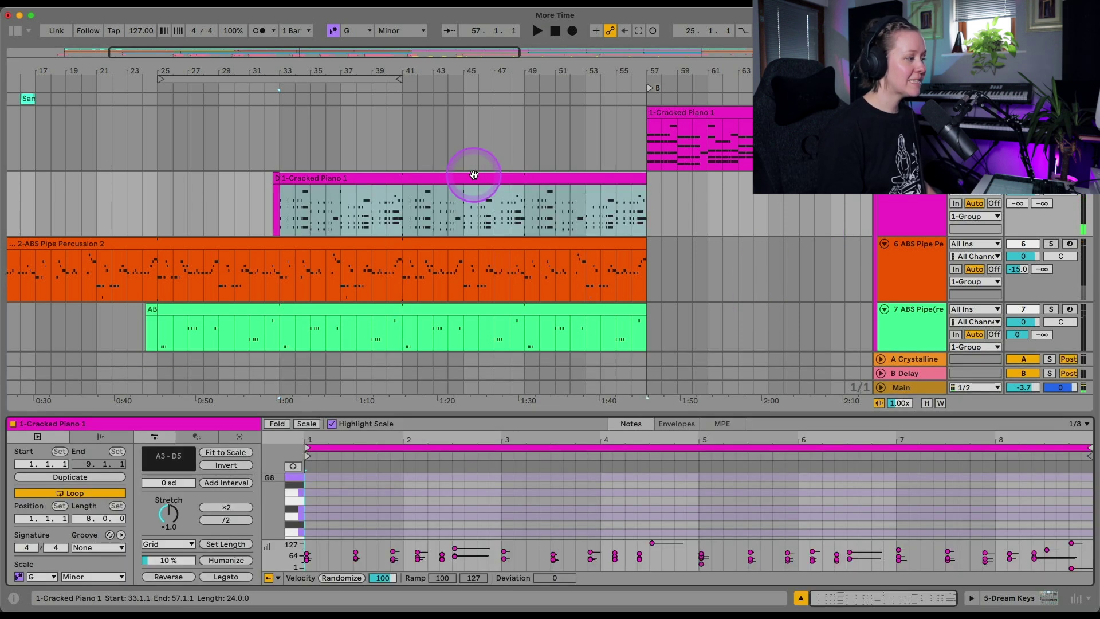
pyautogui.moveTo(521, 413); pyautogui.dragTo(521, 228)
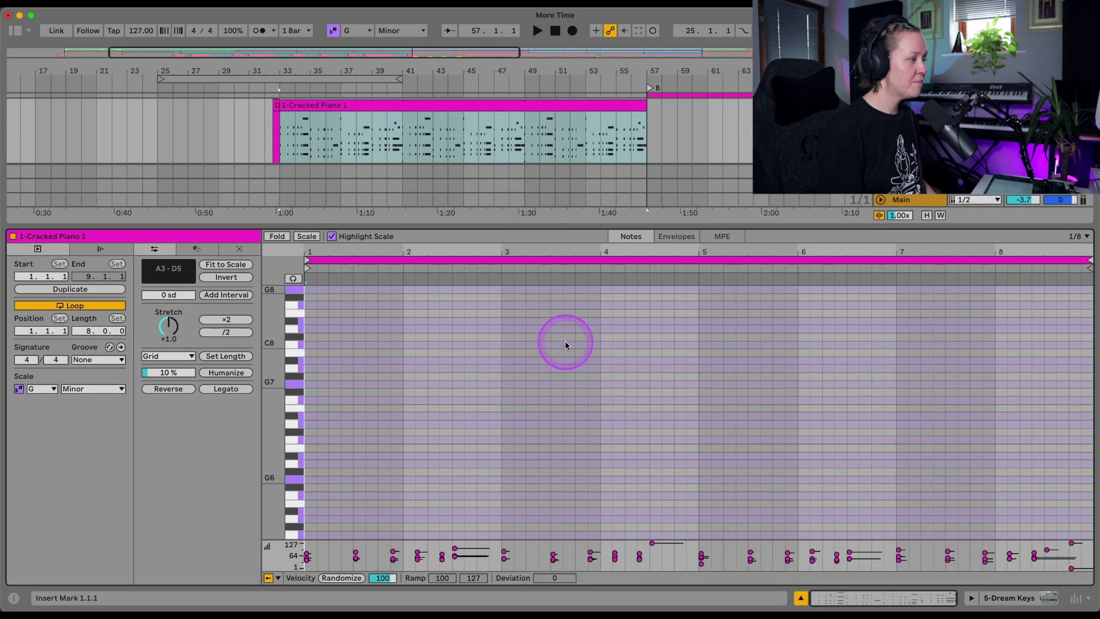
pyautogui.scroll(-10, 565, 342)
pyautogui.scroll(2, 564, 341)
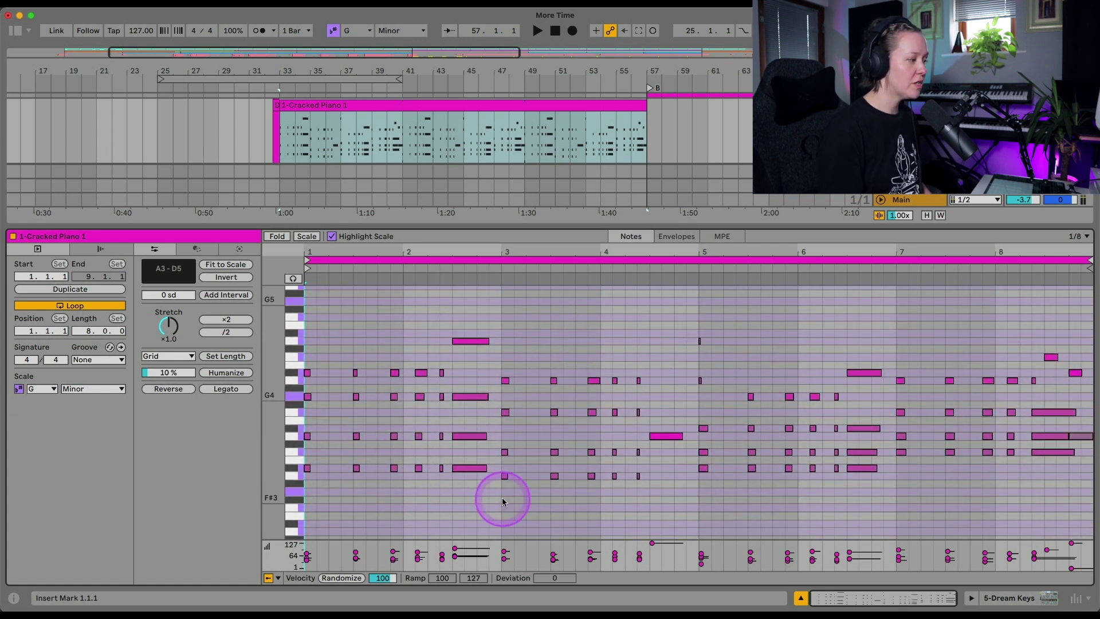
# - Select the chords in bars 1–3, try lengthening them, then undo and deselect
pyautogui.moveTo(502, 497); pyautogui.dragTo(226, 319)
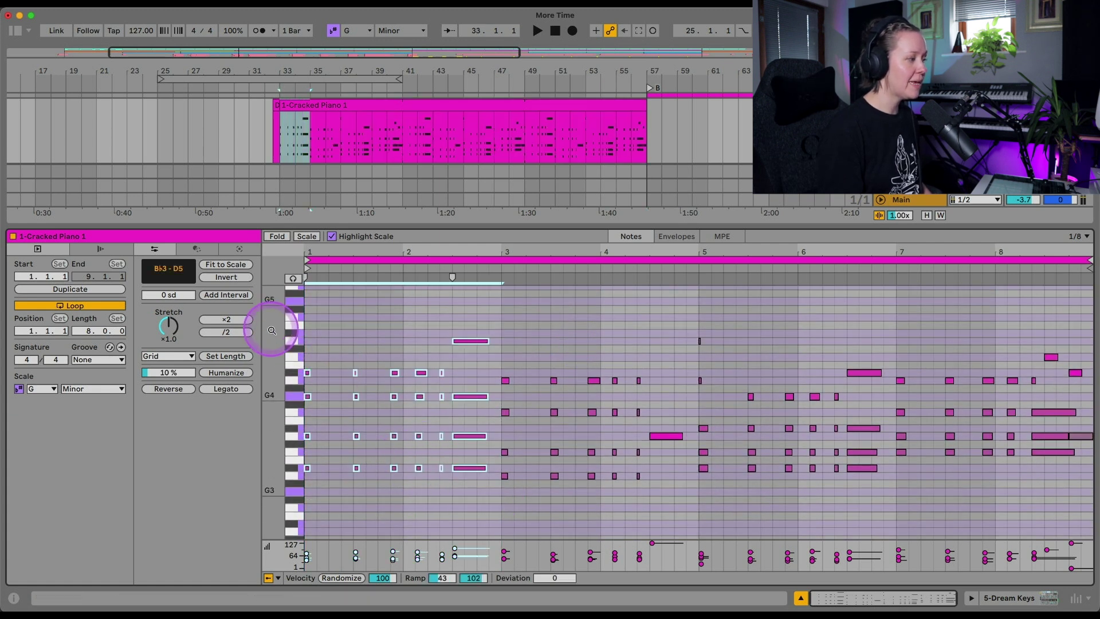
pyautogui.click(487, 397)
pyautogui.moveTo(486, 396); pyautogui.dragTo(504, 395)
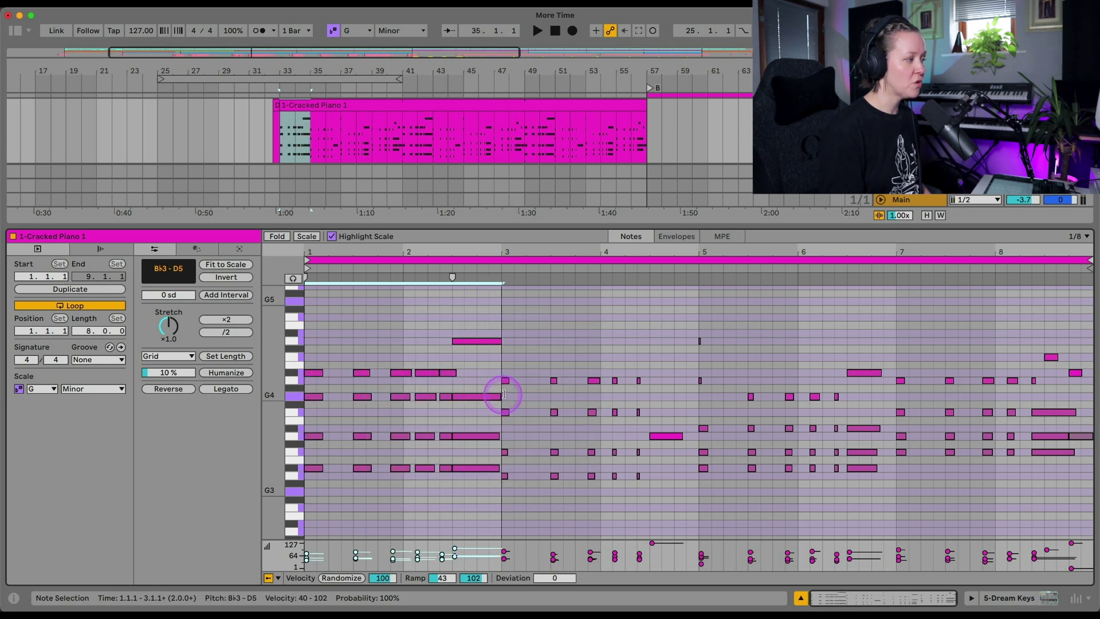
pyautogui.hotkey('ctrl', 'z')
pyautogui.click(505, 495)
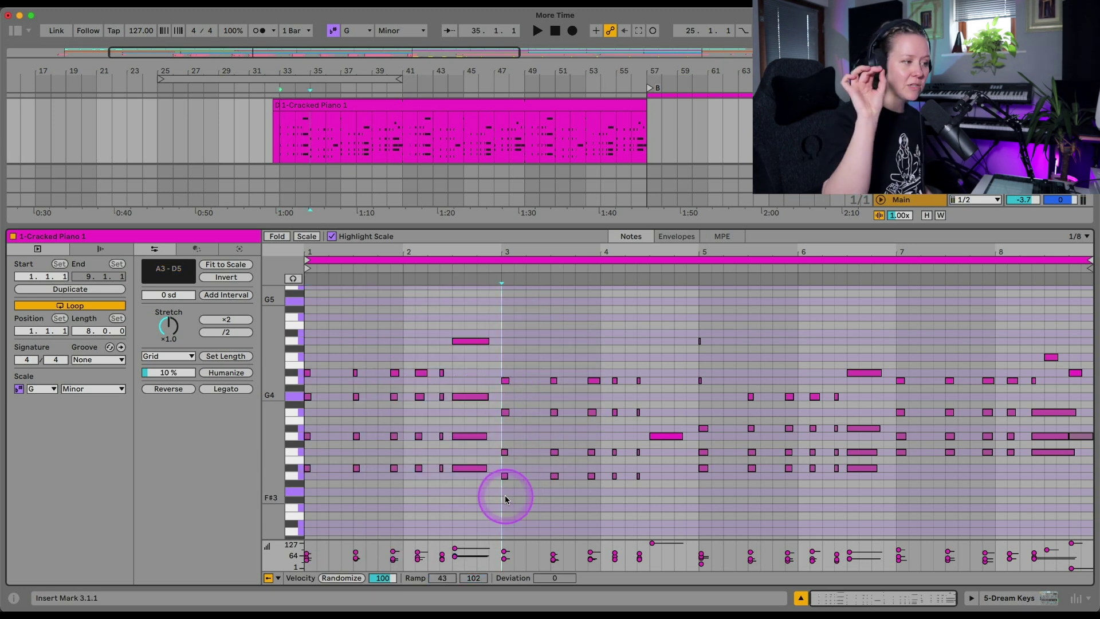